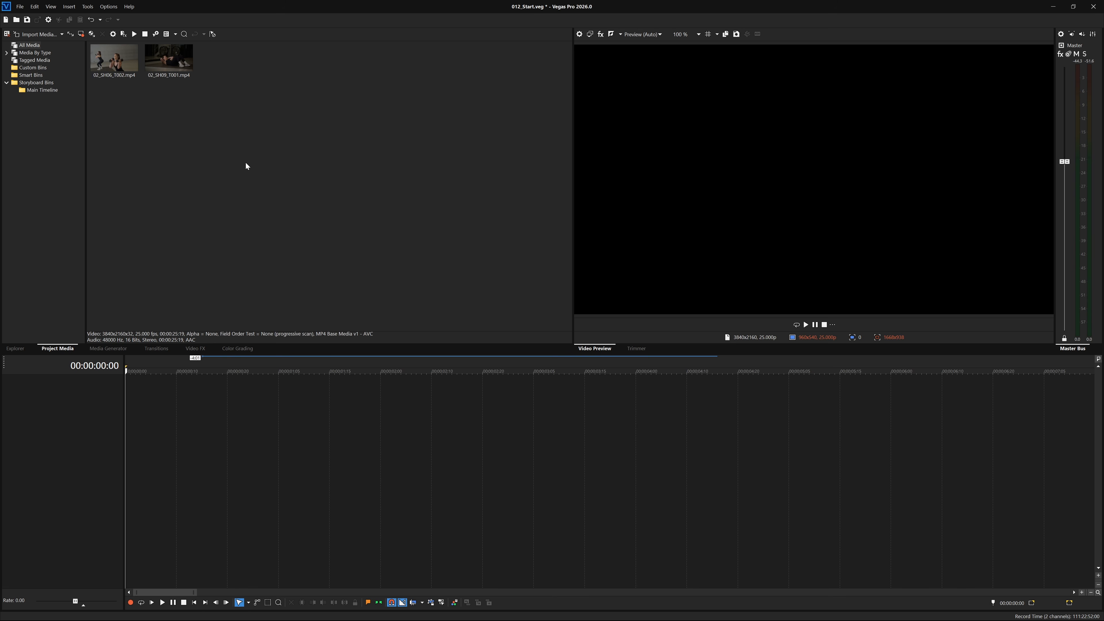
Place 02_SH06_T002.mp4 at the start of the timeline and cut off everything after 00:00:05:08.
drag(108, 58, 301, 400)
drag(378, 394, 200, 394)
click(617, 382)
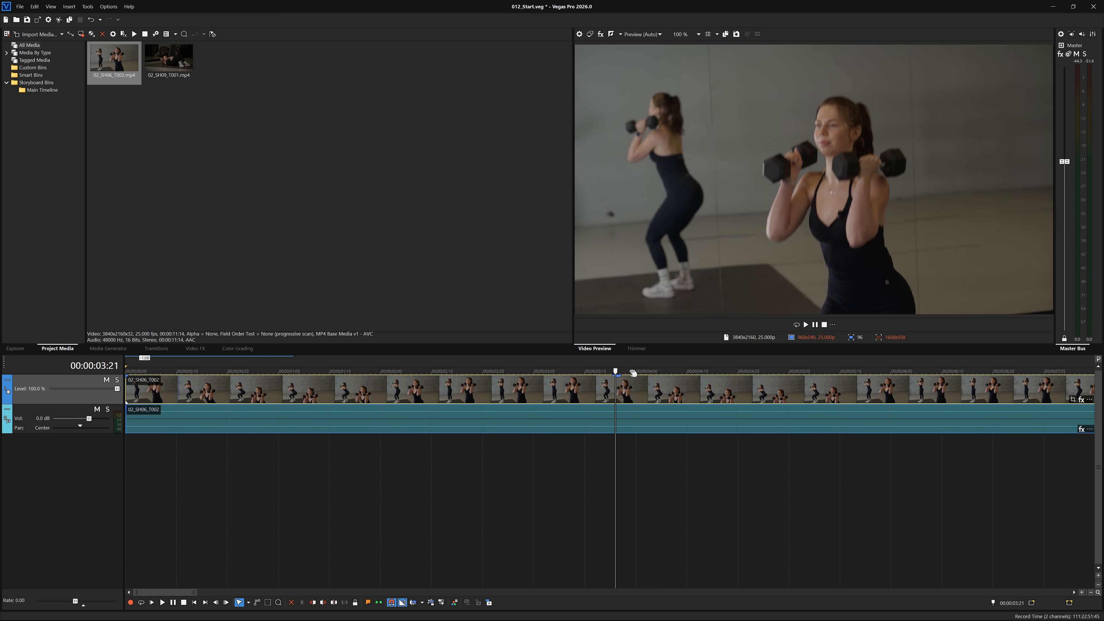
click(671, 388)
drag(672, 387, 804, 400)
key(s)
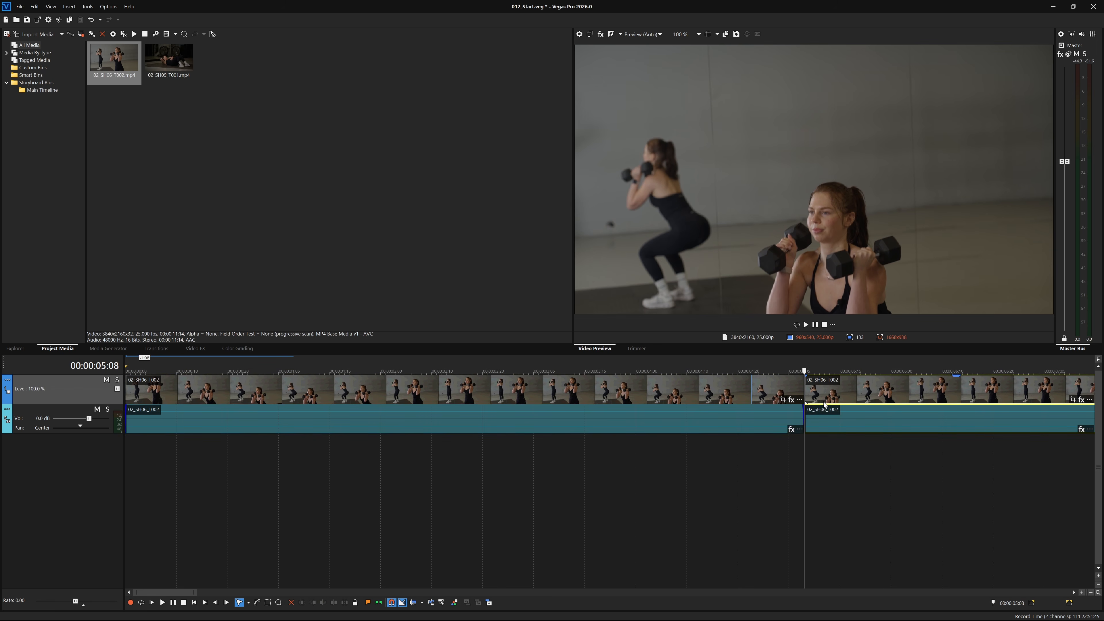
key(Delete)
Insert a new empty video track above the existing 02_SH06_T002 video track.
click(492, 389)
drag(492, 390, 431, 388)
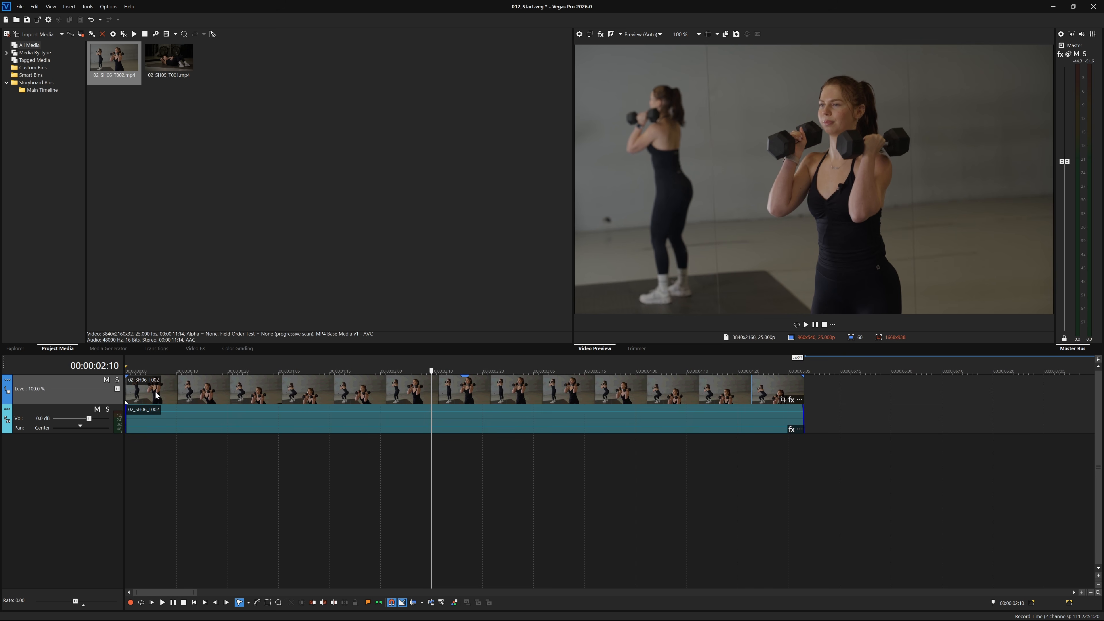
mouse_move(431, 394)
mouse_down()
mouse_move(217, 389)
mouse_move(552, 383)
mouse_move(313, 383)
mouse_move(441, 382)
mouse_up()
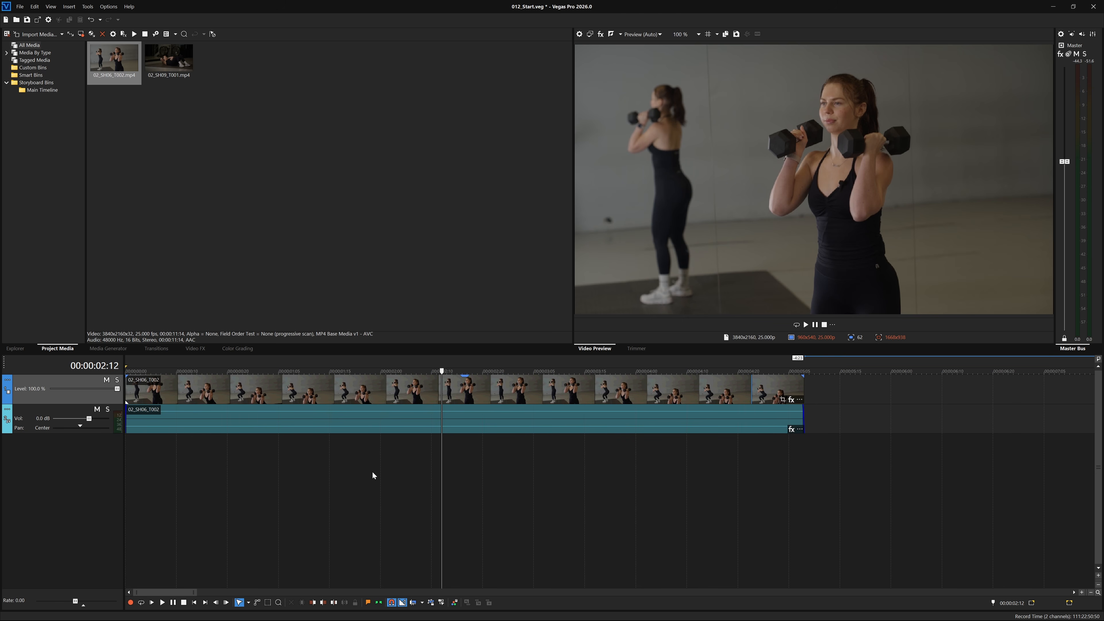
right_click(372, 473)
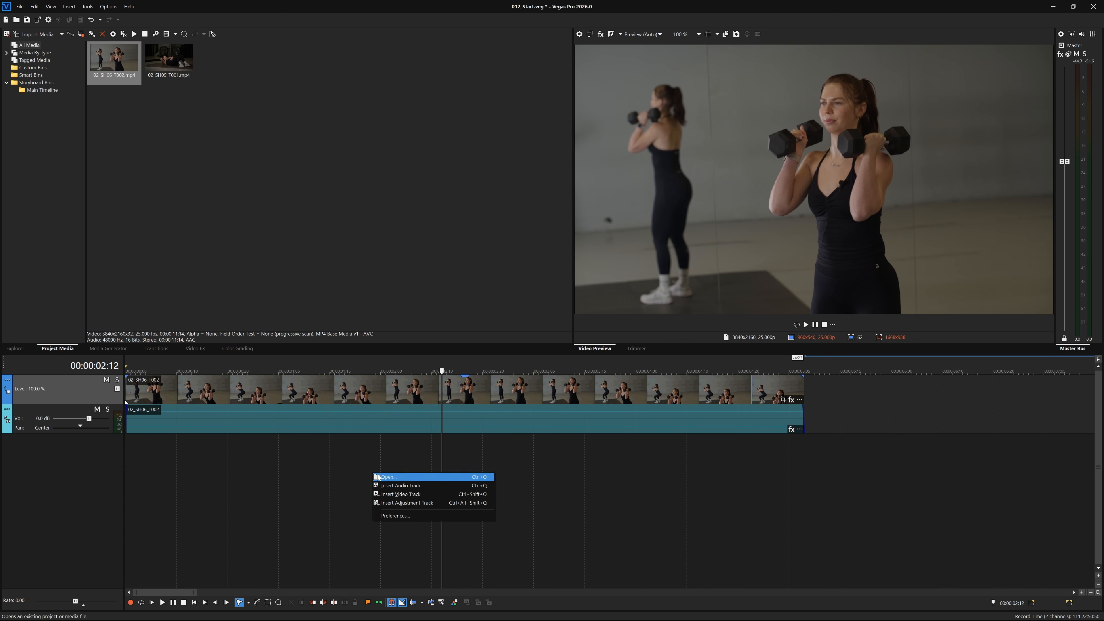
click(429, 495)
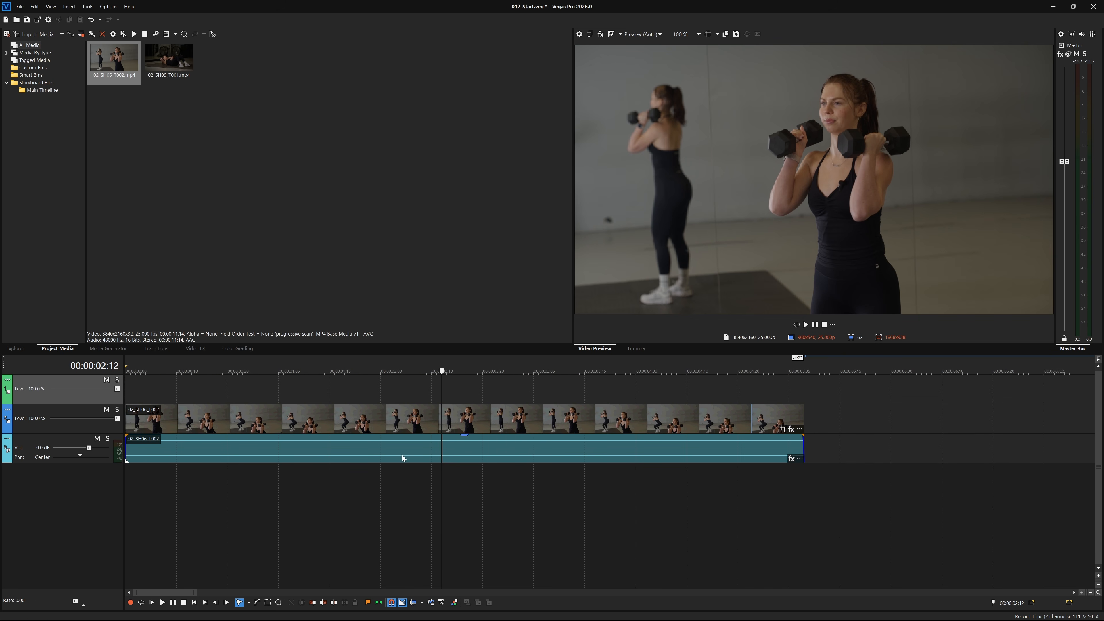
Add only the video of 02_SH09_T001.mp4 to the new upper track, starting shortly after the lower clip begins.
drag(170, 59, 211, 383)
mouse_move(249, 422)
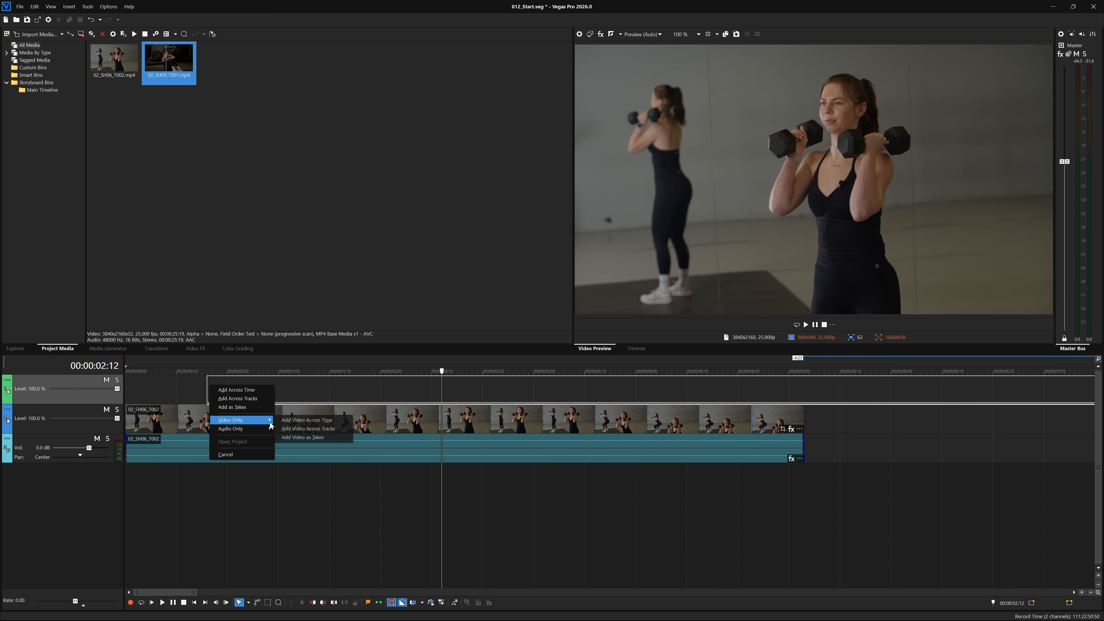
click(290, 424)
click(394, 377)
drag(395, 377, 463, 378)
drag(209, 391, 269, 390)
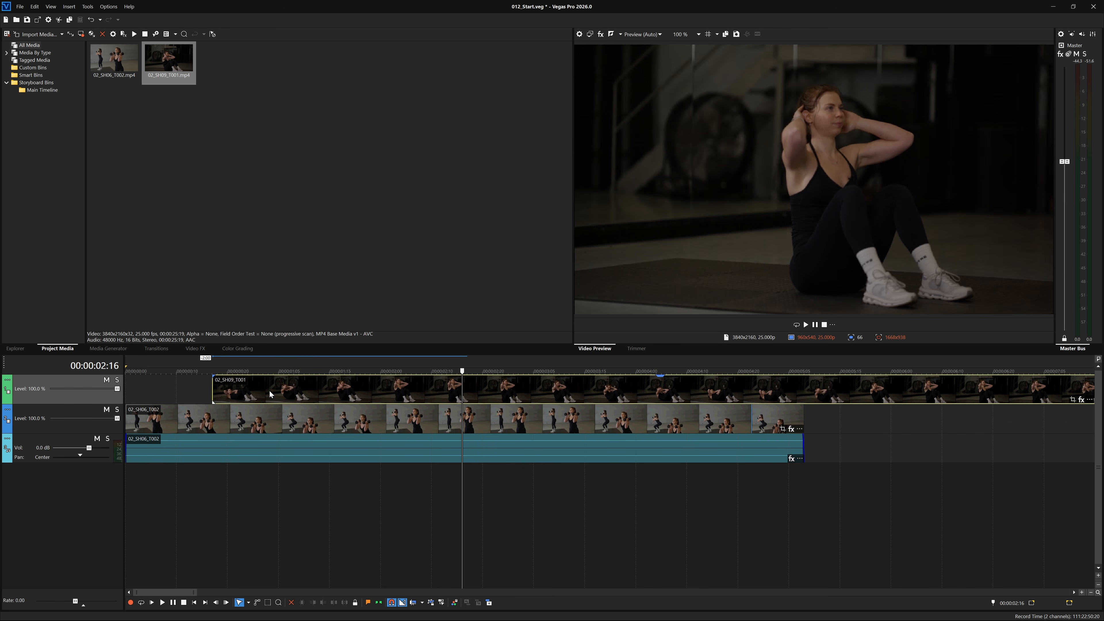
Split the 02_SH09_T001 clip at 00:00:04:21 and delete the part after the cut.
click(742, 370)
key(s)
key(Delete)
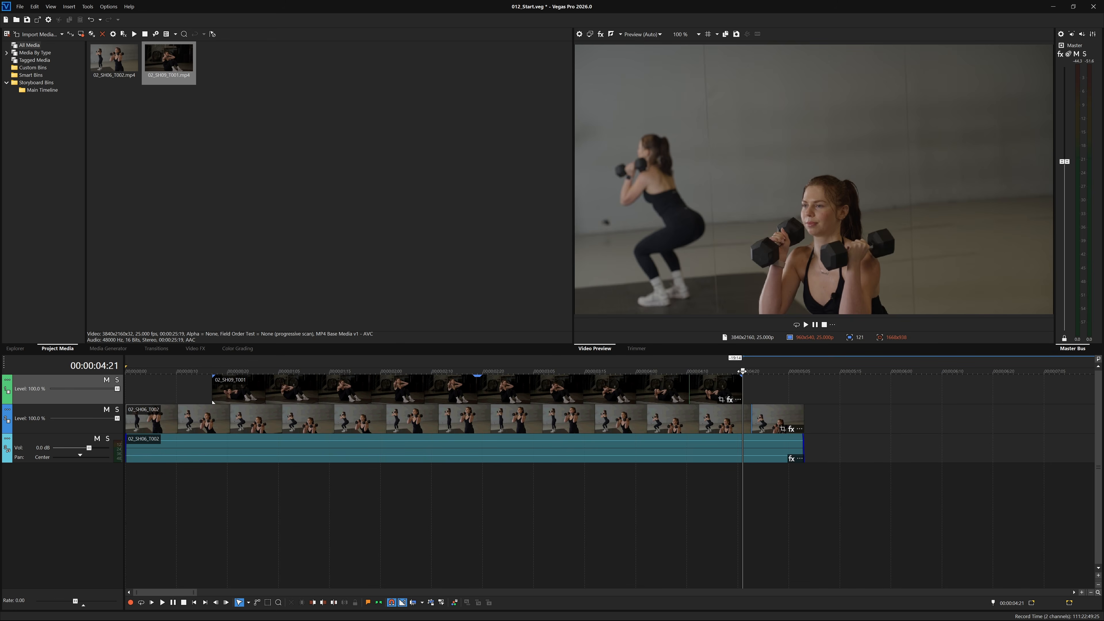
click(715, 378)
drag(713, 379, 395, 375)
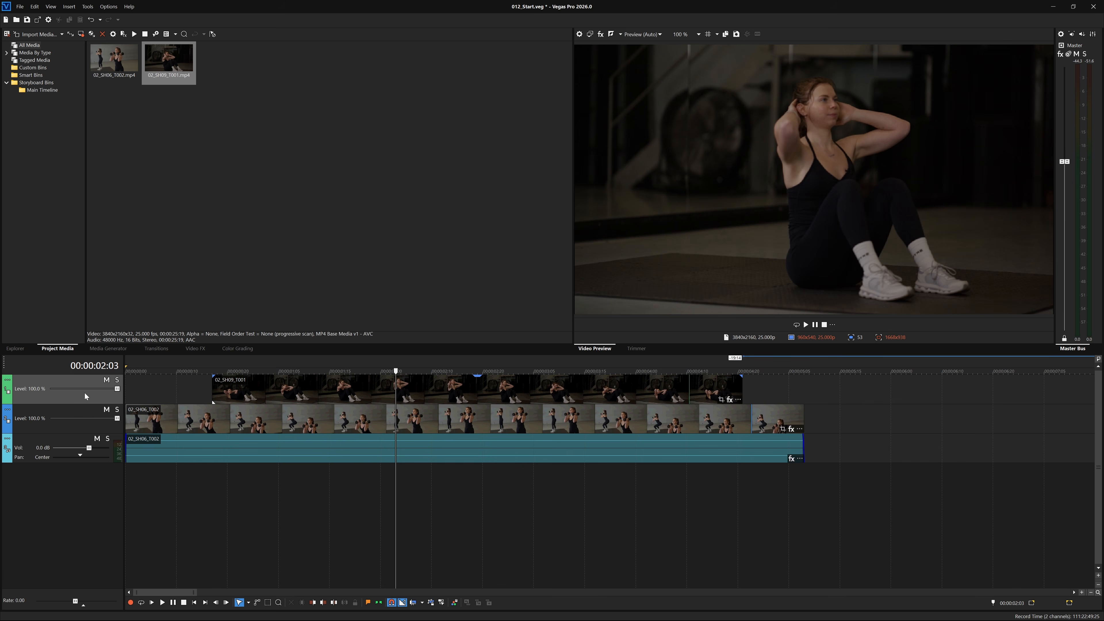
Mute and unmute the upper video track, and move it below the other video track and back.
click(106, 381)
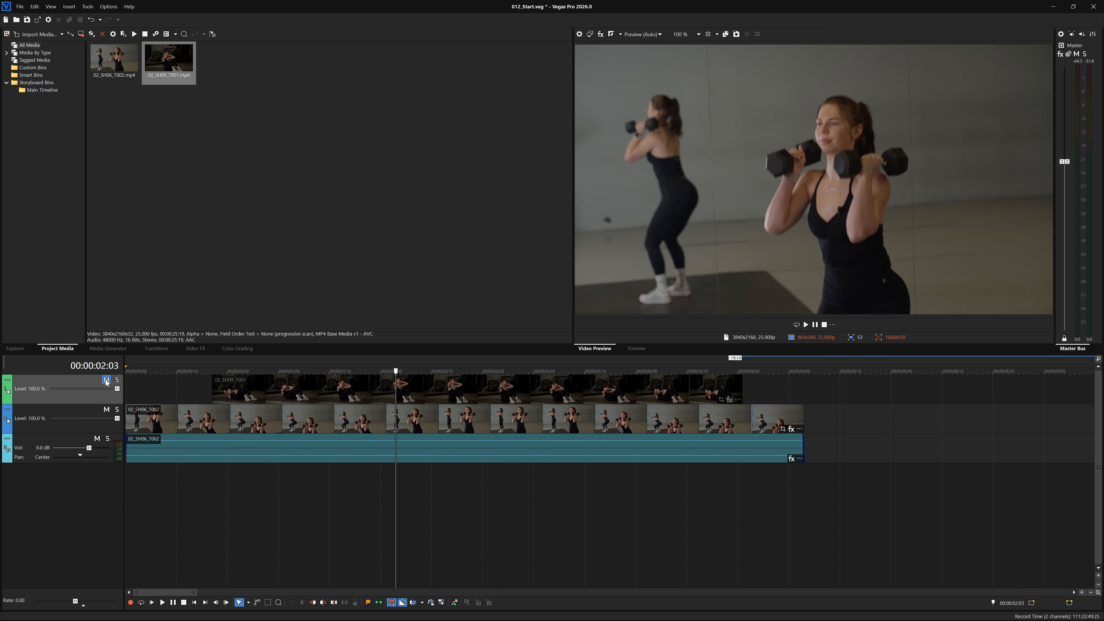
click(105, 380)
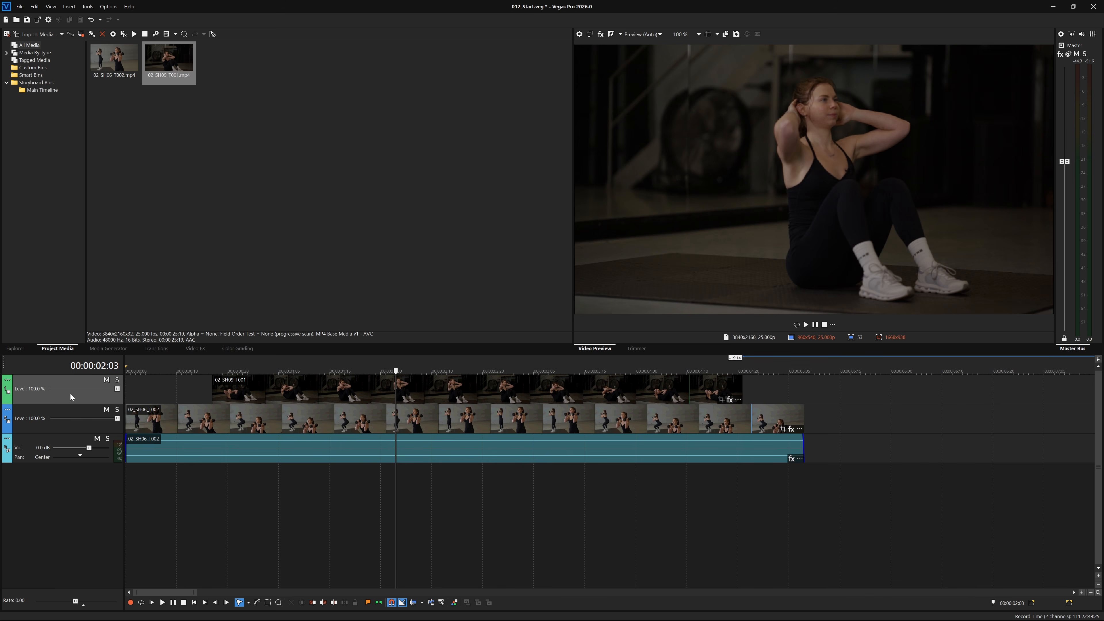
drag(8, 392, 31, 457)
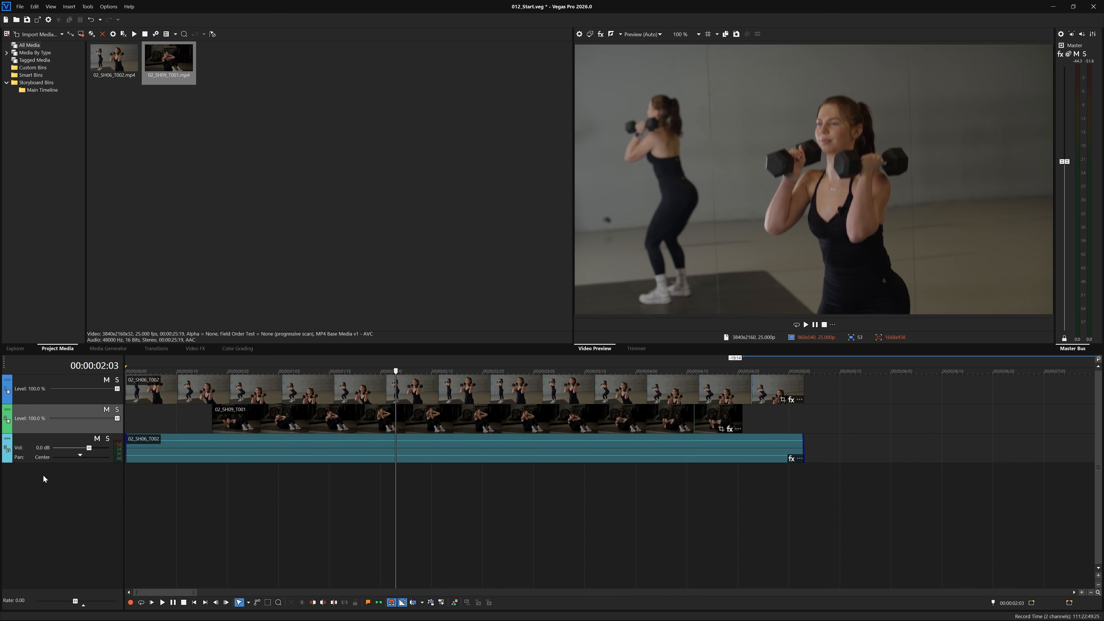
drag(9, 430, 8, 394)
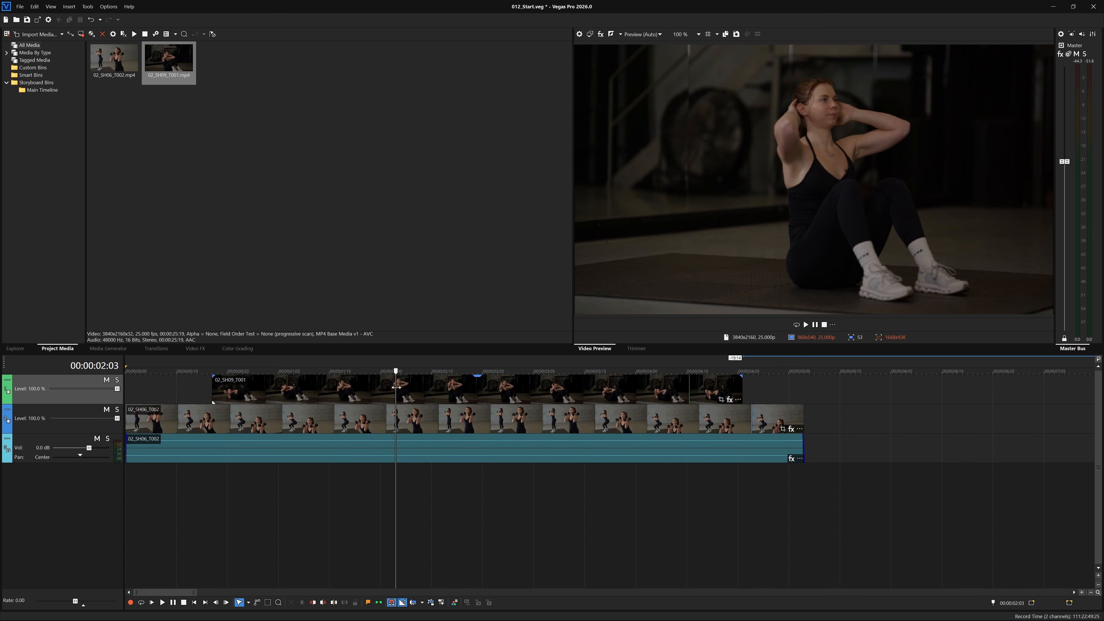
Apply the default Picture In Picture effect to the 02_SH09_T001 clip and shift the inset to about 0.511, 0.498.
click(195, 348)
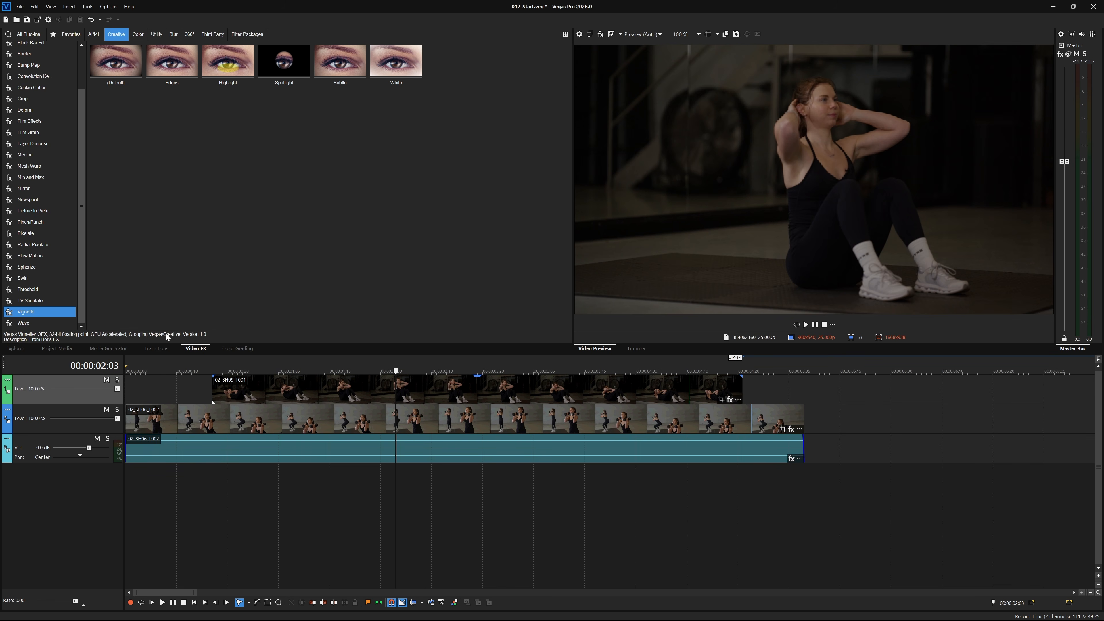
click(28, 34)
text(pic)
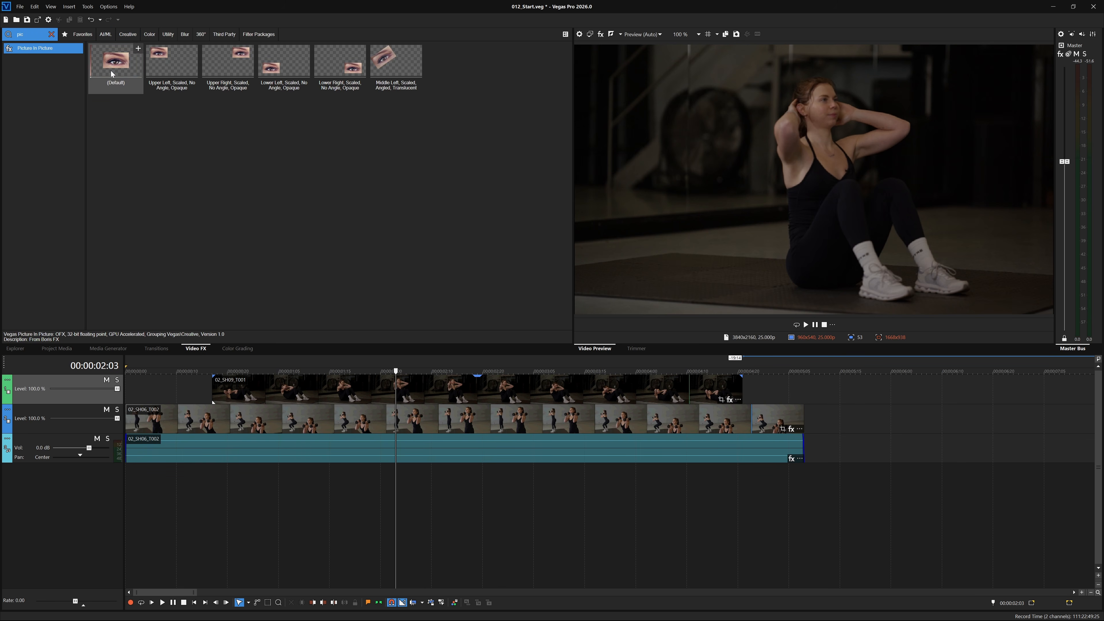
drag(112, 74, 427, 393)
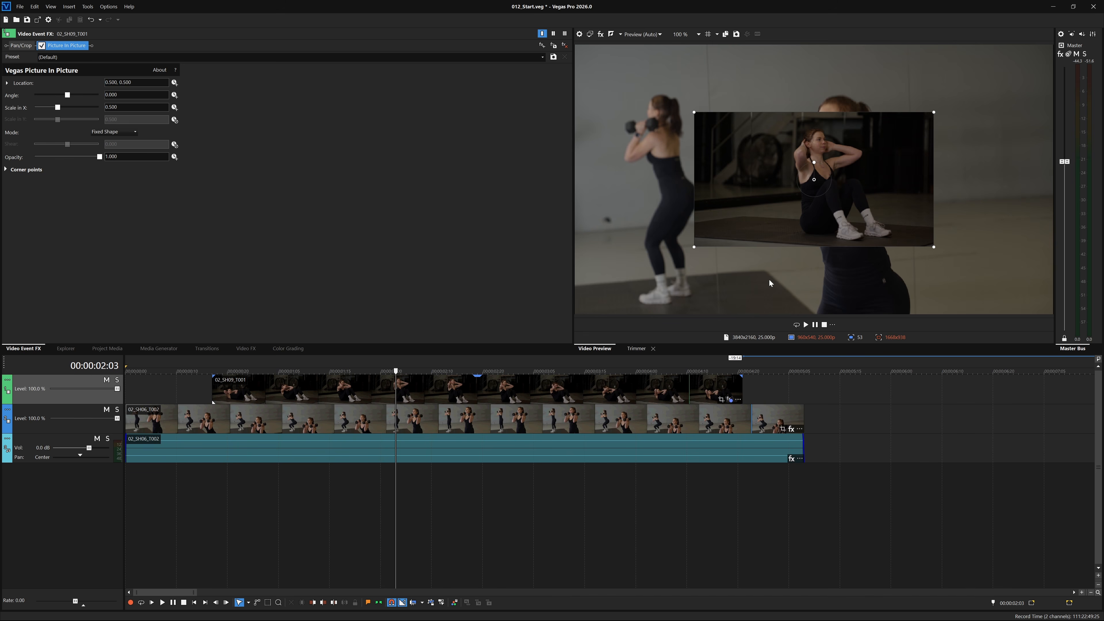
mouse_move(787, 220)
mouse_down()
mouse_move(801, 214)
mouse_move(784, 224)
mouse_up()
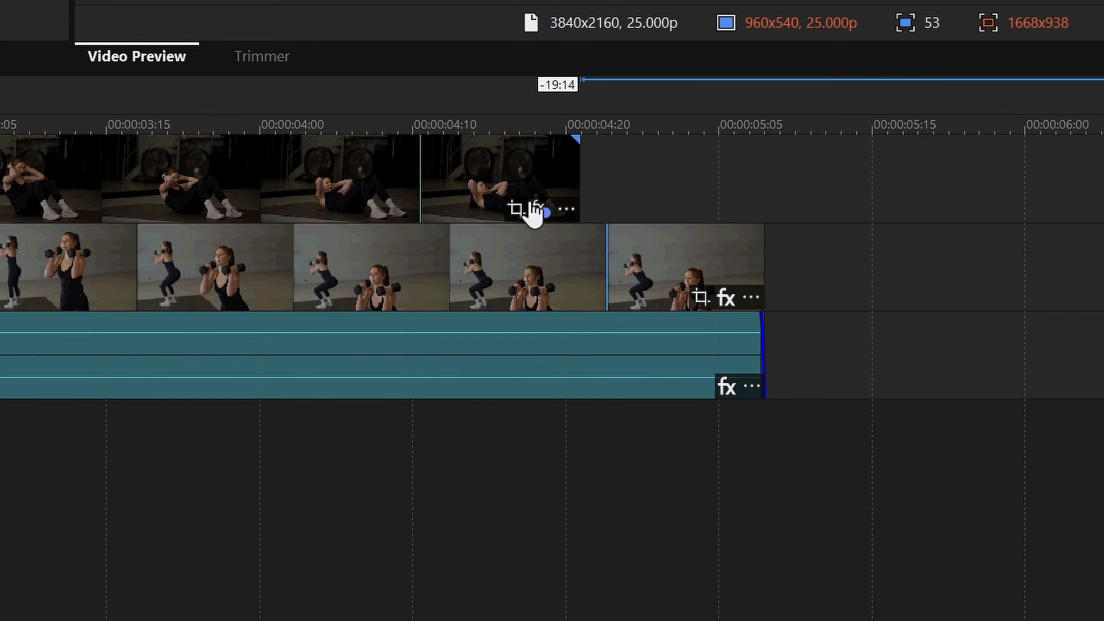
Add the Sepia and Gaussian Blur effects, in that order, to the 02_SH06_T002 video clip.
click(791, 428)
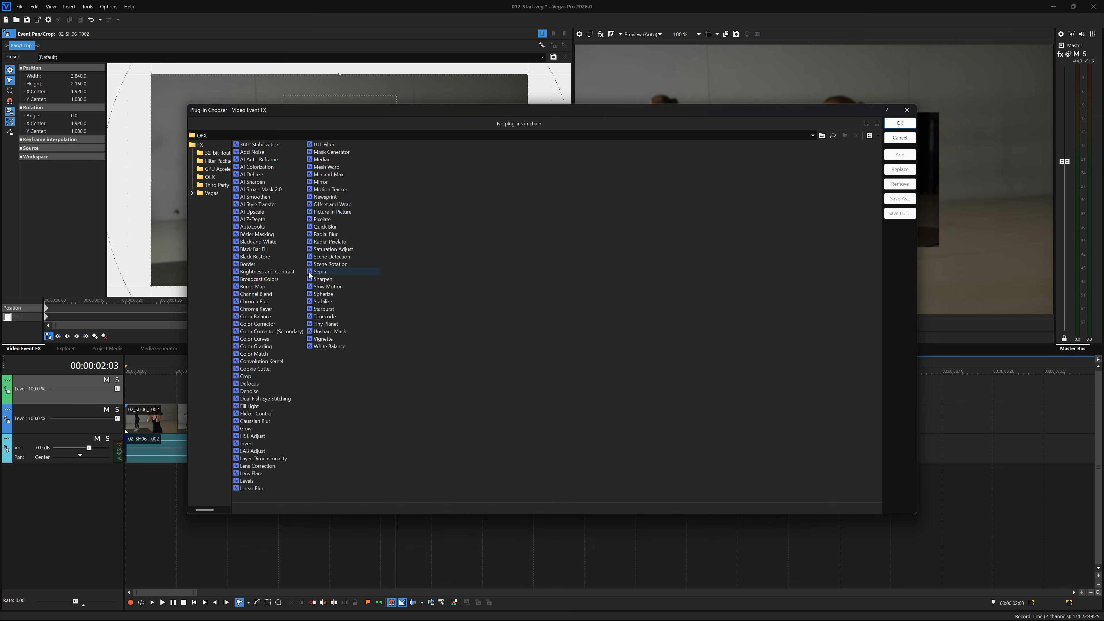
click(310, 272)
click(899, 154)
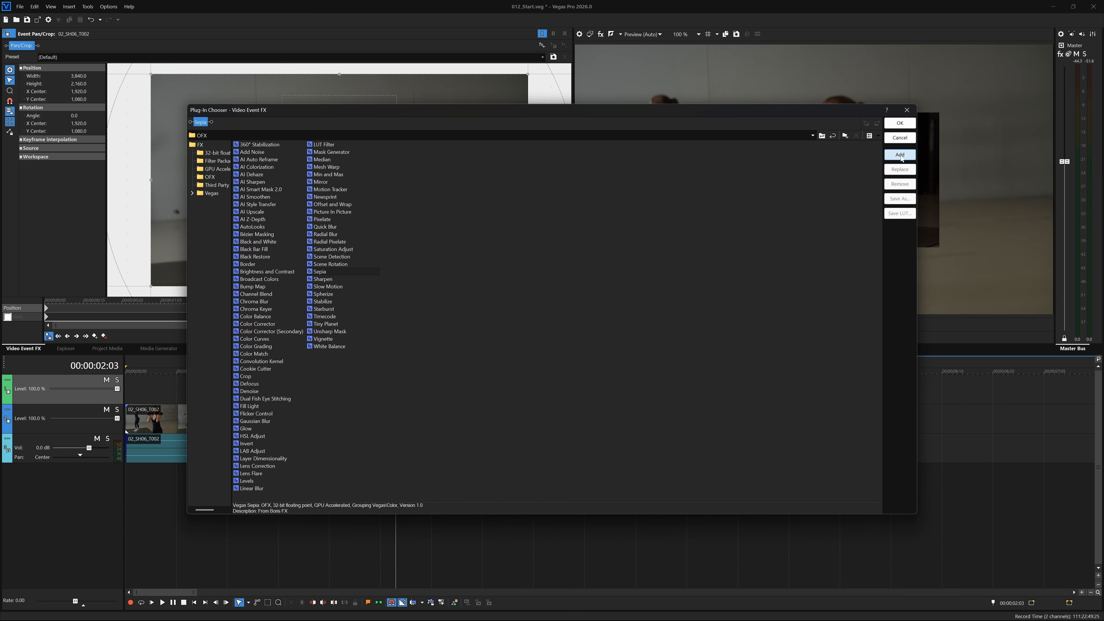
click(253, 422)
click(899, 154)
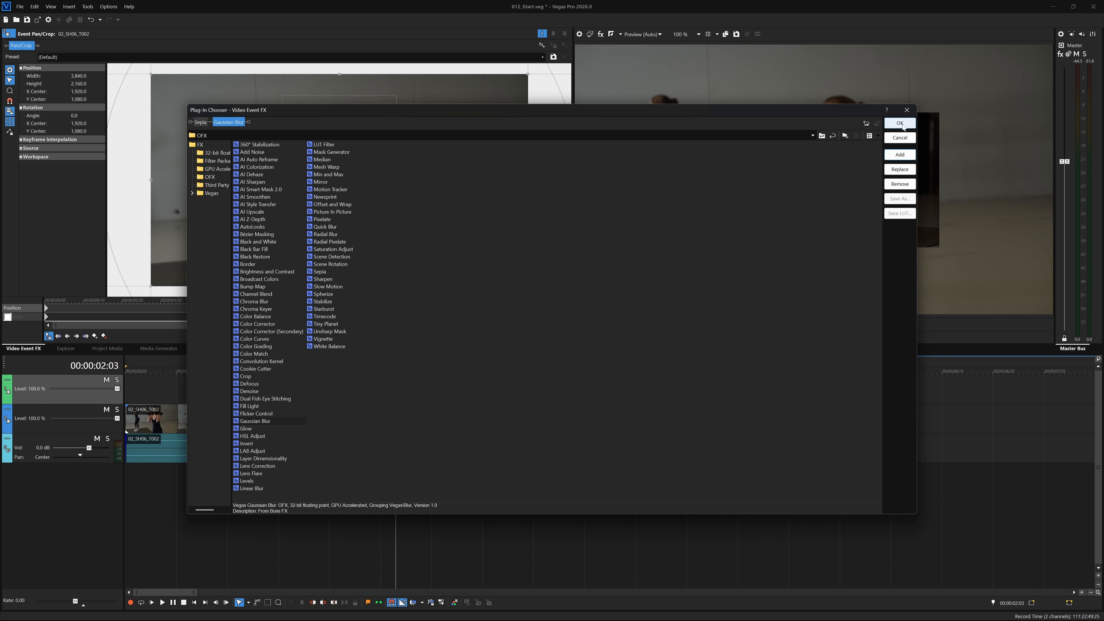
click(899, 123)
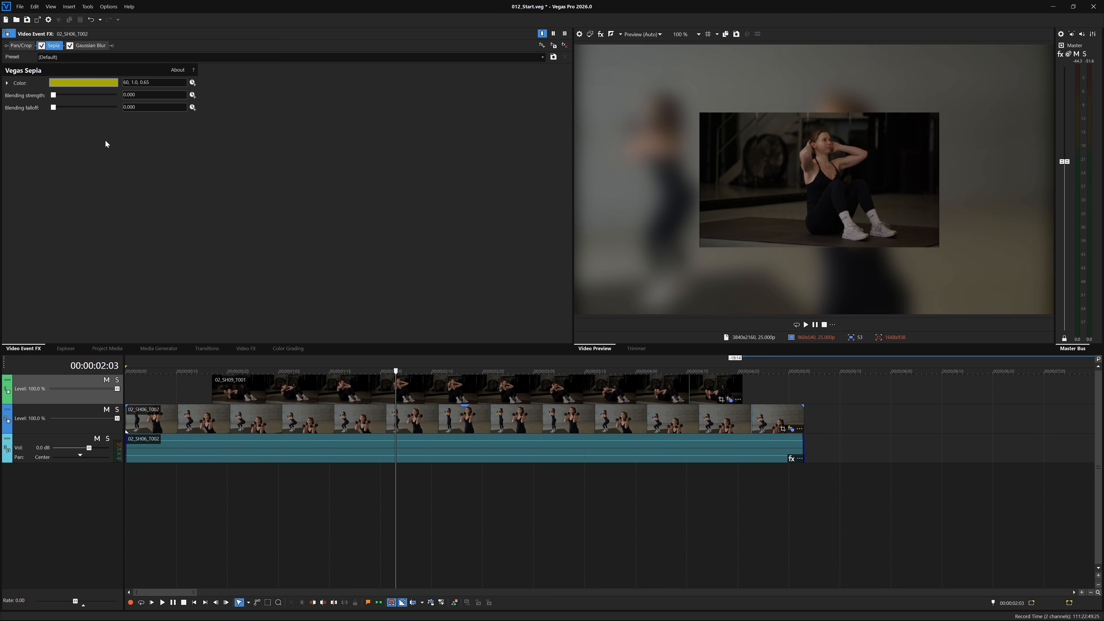
Set the Sepia effect's color to a purple of about 269, 0.84, 0.82 in HSV.
click(96, 83)
click(125, 125)
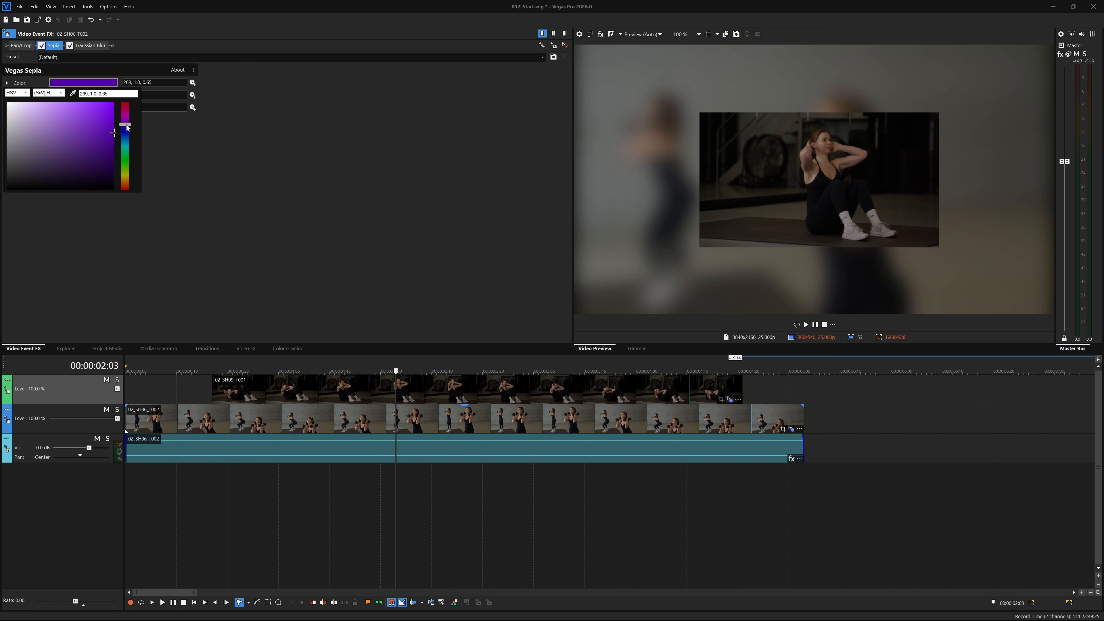
click(94, 119)
click(97, 118)
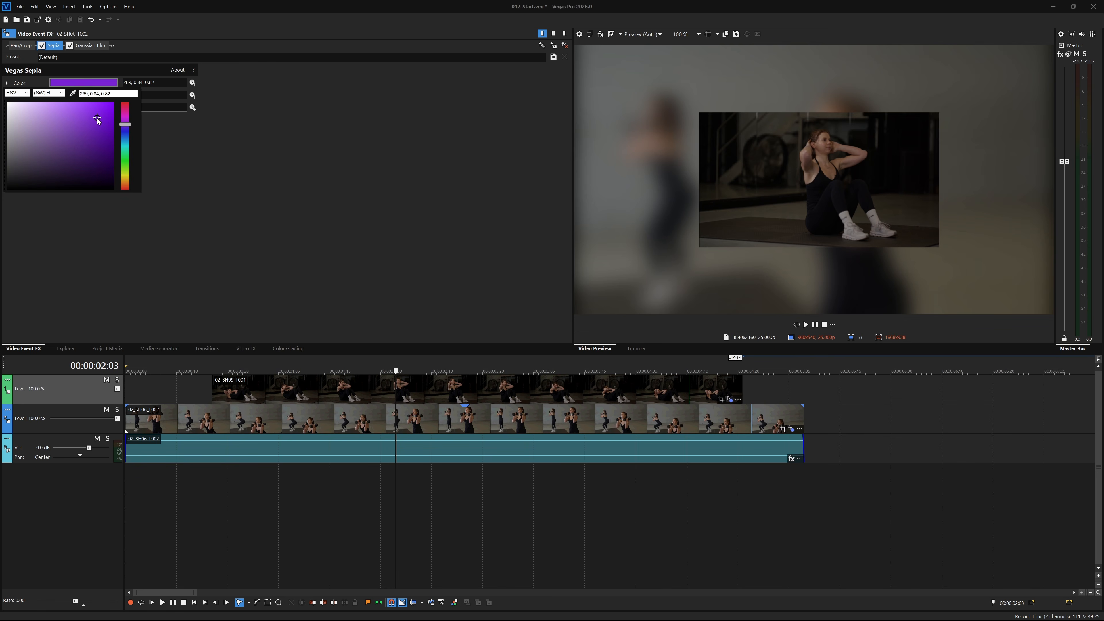
Set the Sepia blending strength to about 0.446 and falloff to about 0.219, comparing with the effect off and on.
drag(53, 95, 86, 97)
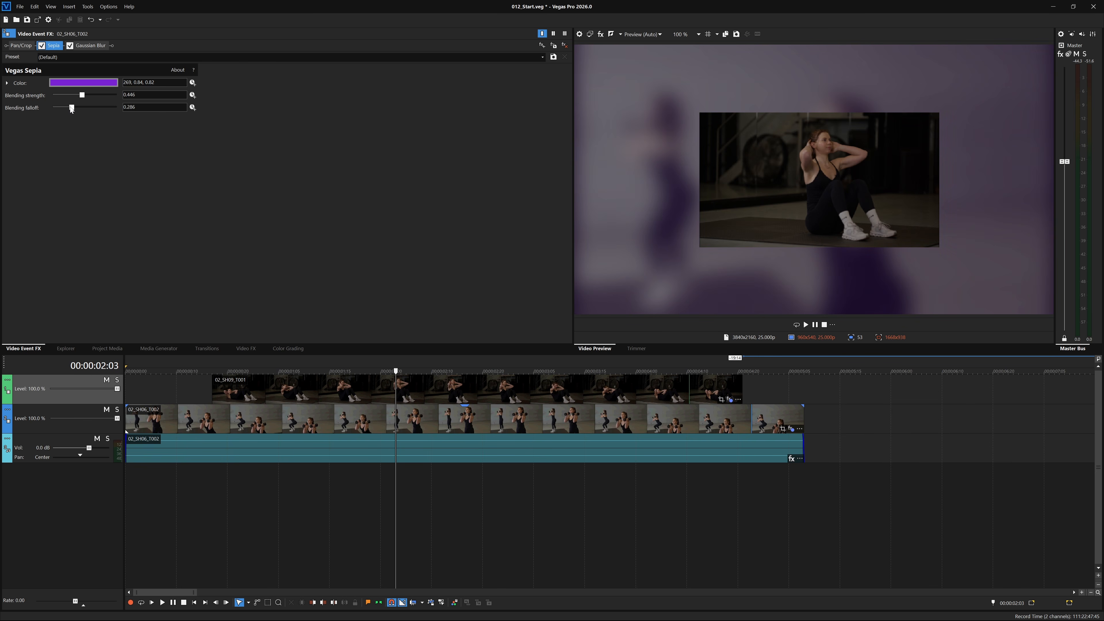
drag(64, 108, 64, 108)
click(42, 46)
click(42, 46)
click(42, 46)
click(42, 46)
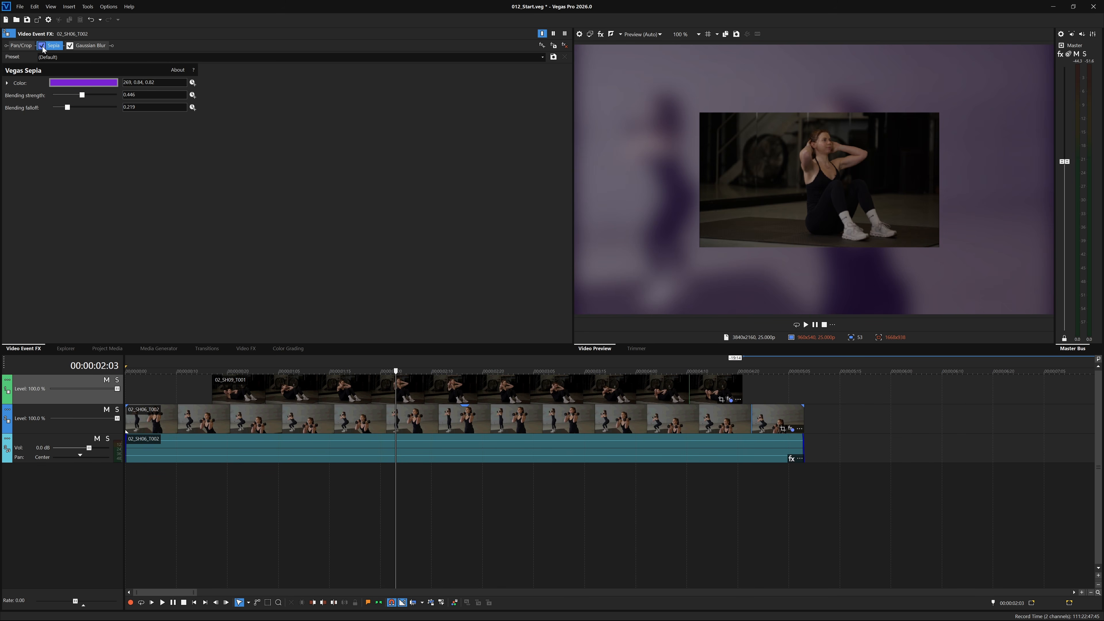
Apply the Light Blur preset to the background clip's Gaussian Blur effect.
click(89, 47)
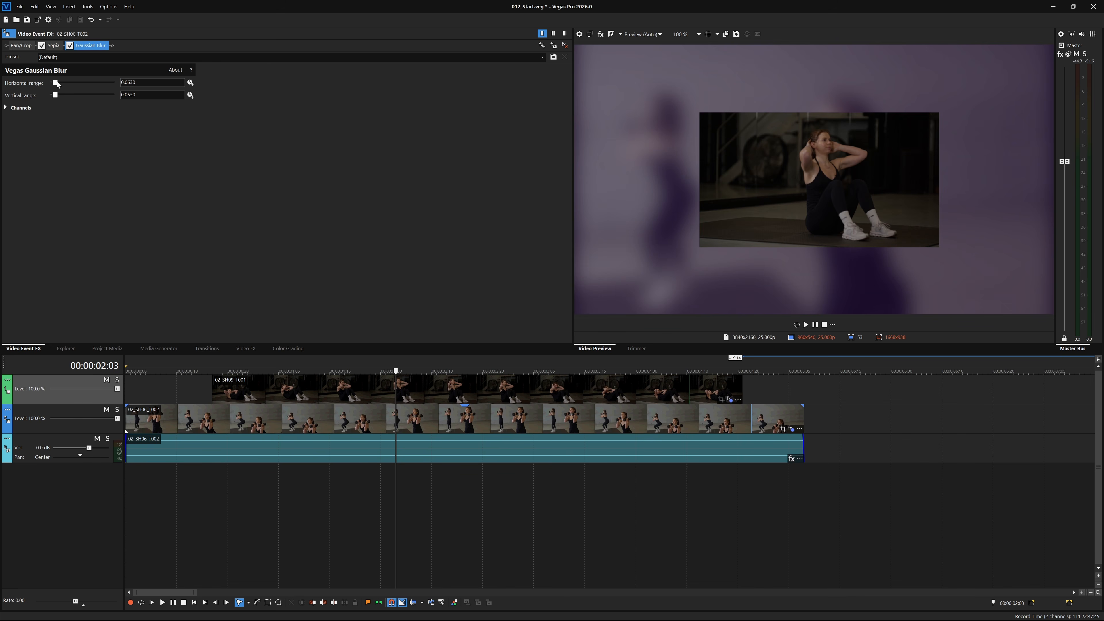
click(541, 57)
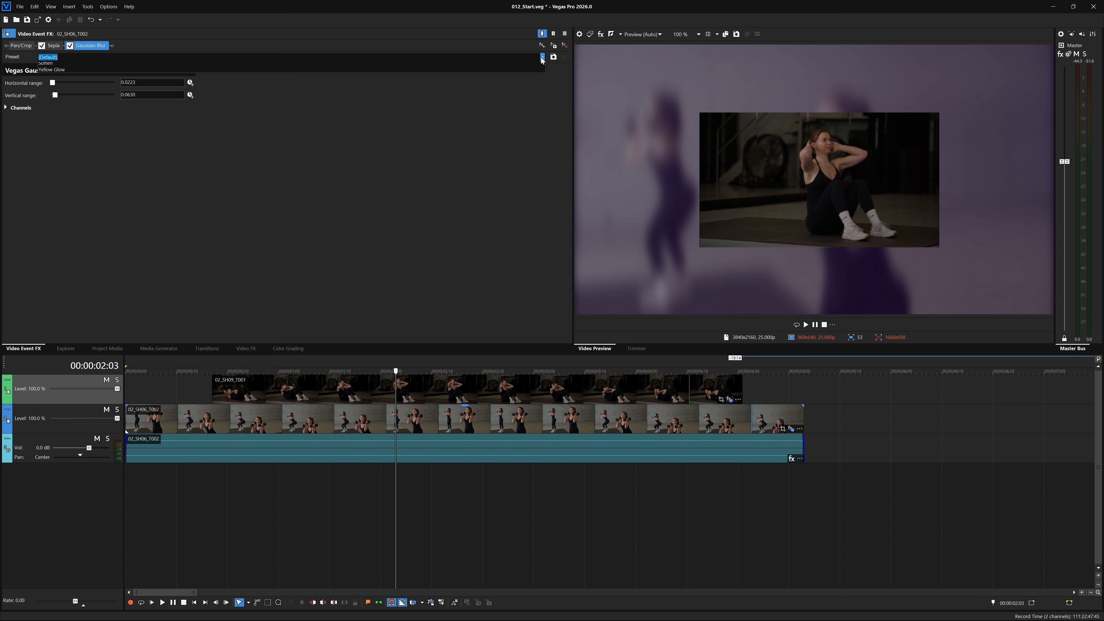
click(521, 80)
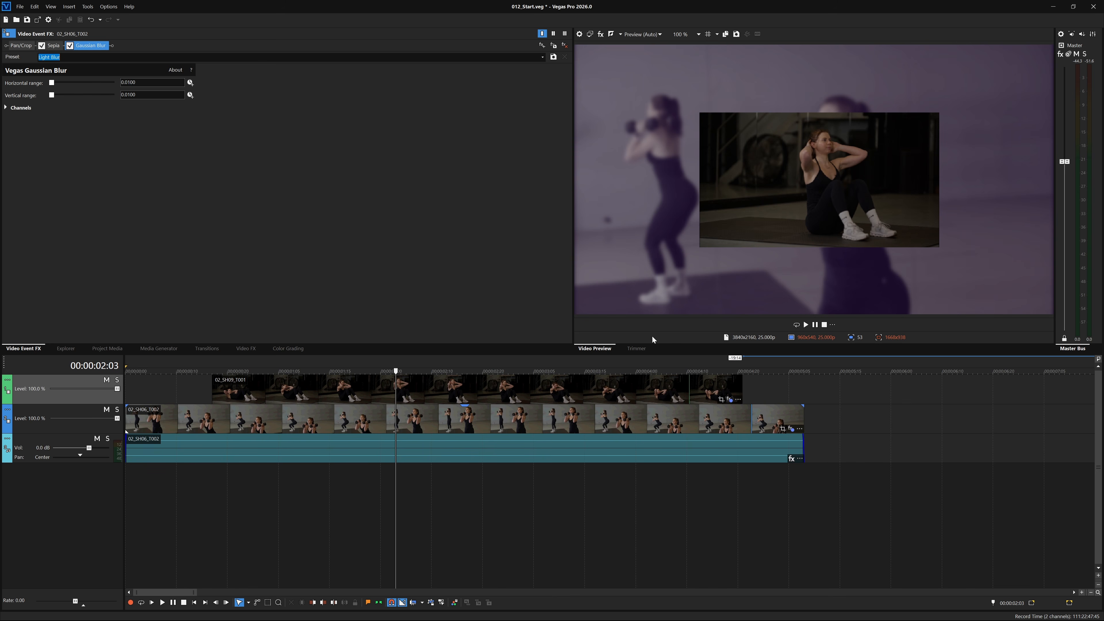
Add the Layer Dimensionality effect with the Drop Shadow With Down Light preset to the 02_SH09_T001 clip.
click(730, 399)
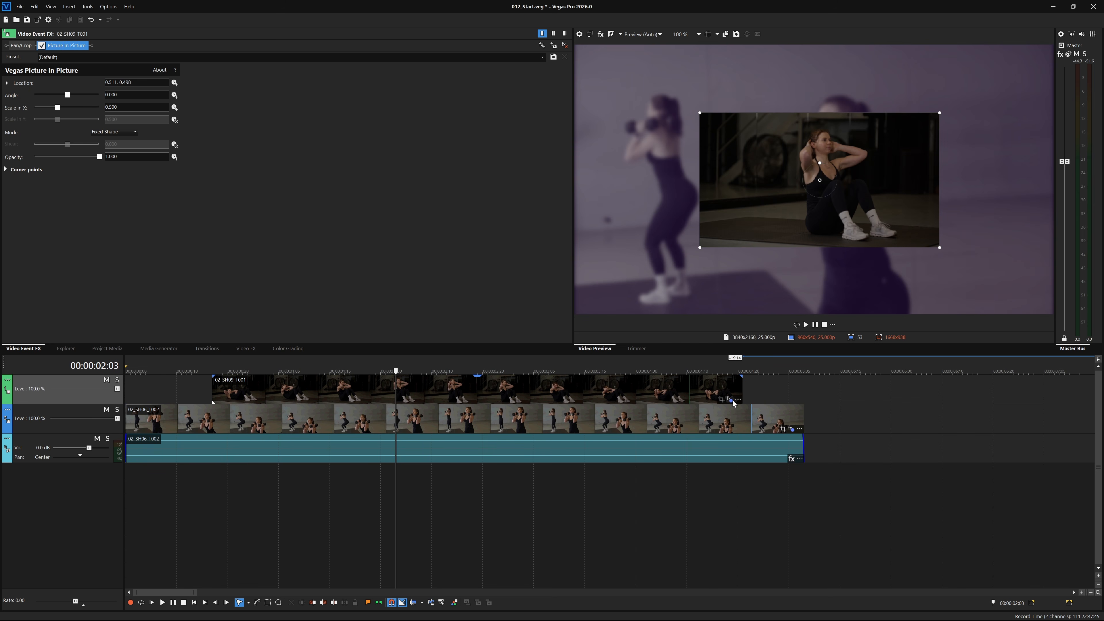
click(246, 348)
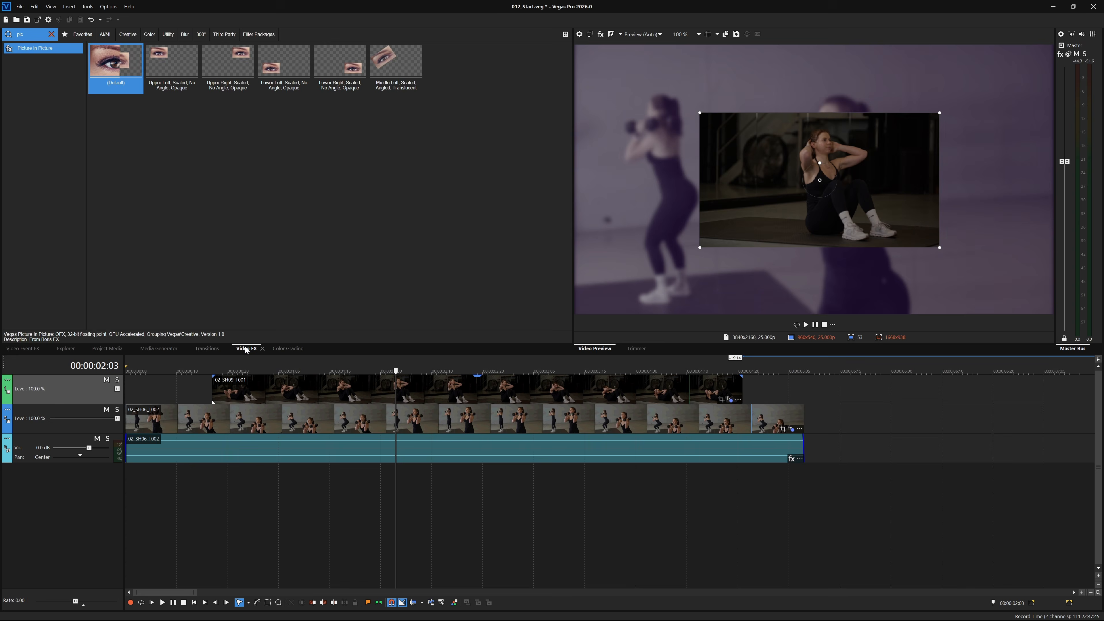
click(51, 35)
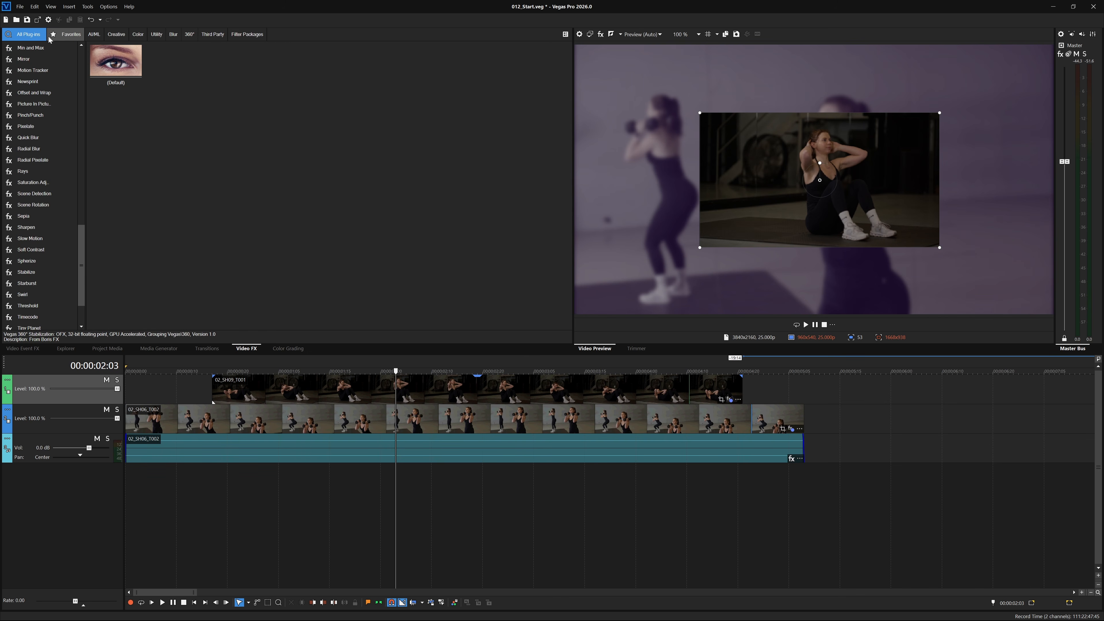
click(116, 35)
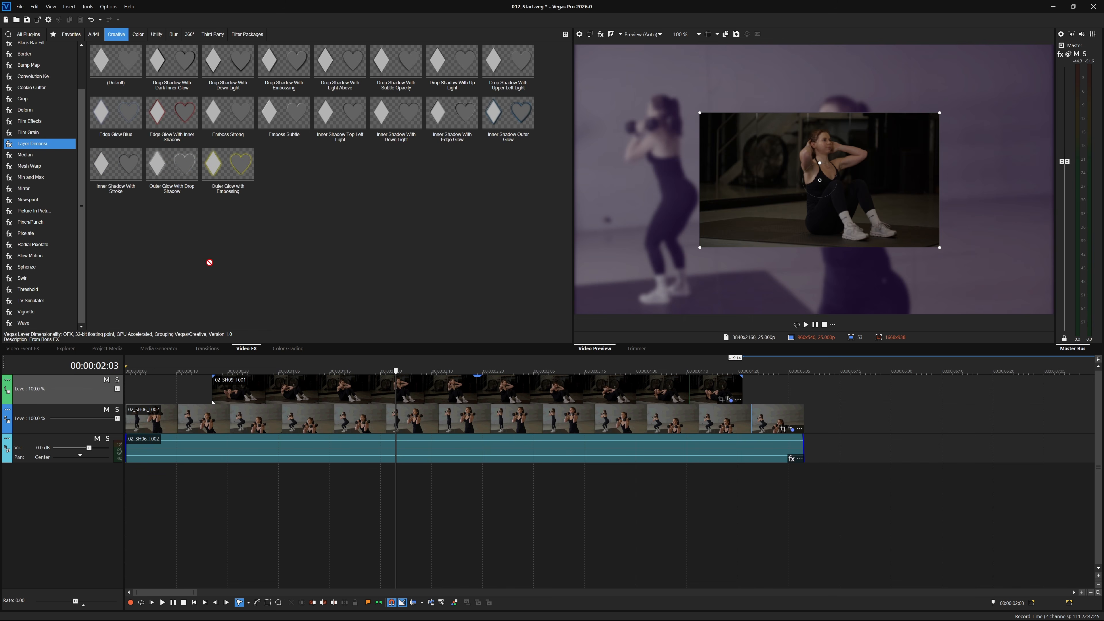
drag(227, 66, 417, 396)
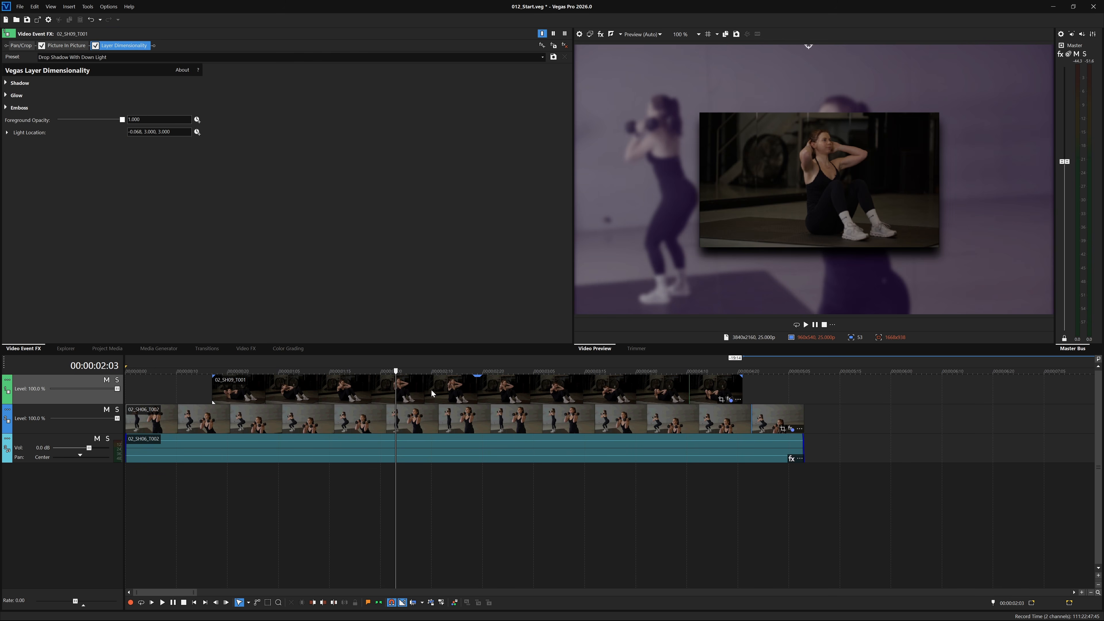
scroll(811, 181, down, 1)
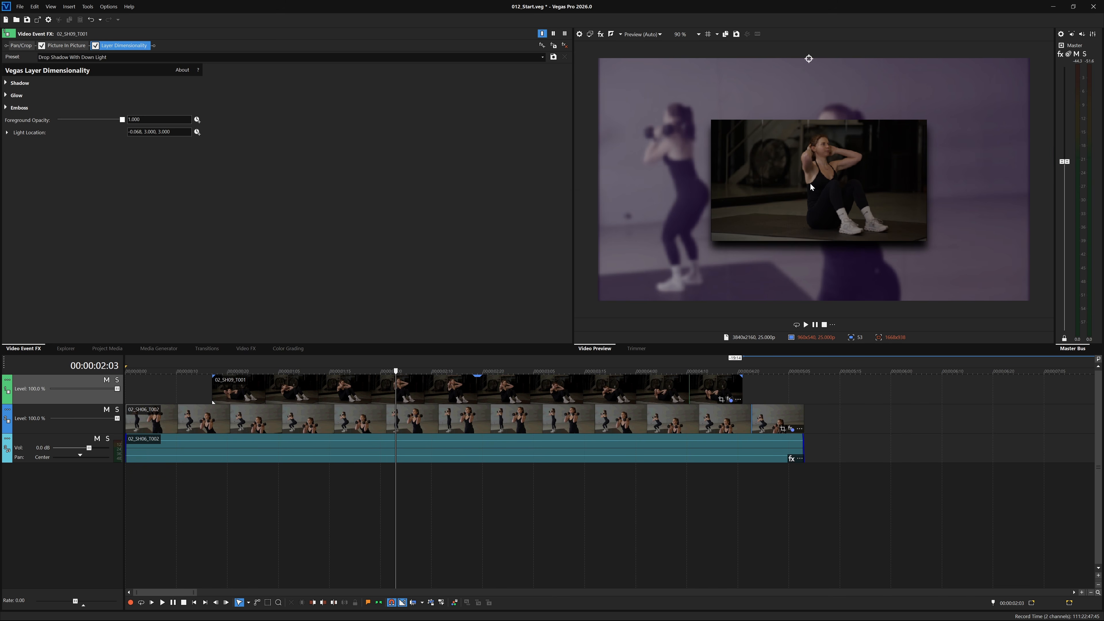
Move the drop shadow's light location to about -1.498, 1.828, 3.000 and set the shadow opacity to about 0.576.
drag(808, 59, 707, 109)
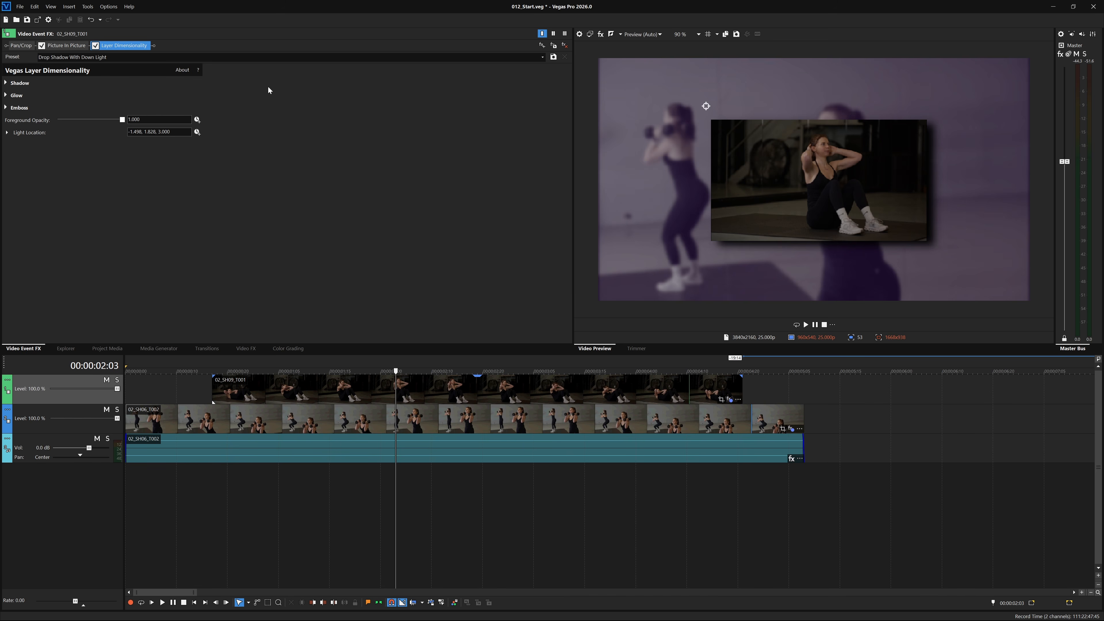
click(6, 83)
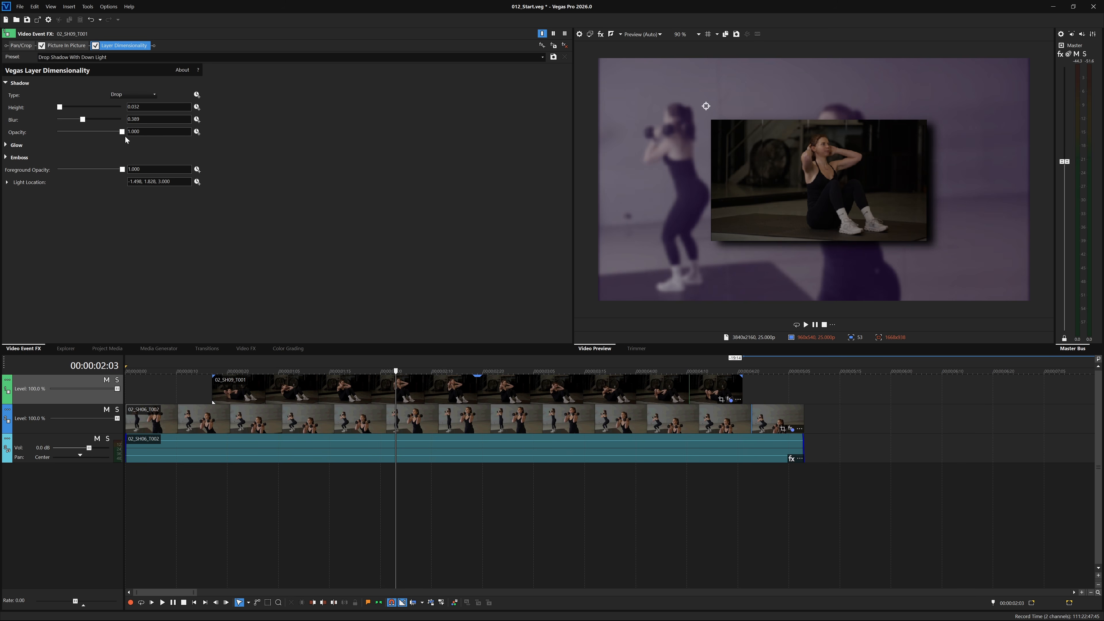
drag(118, 132, 95, 135)
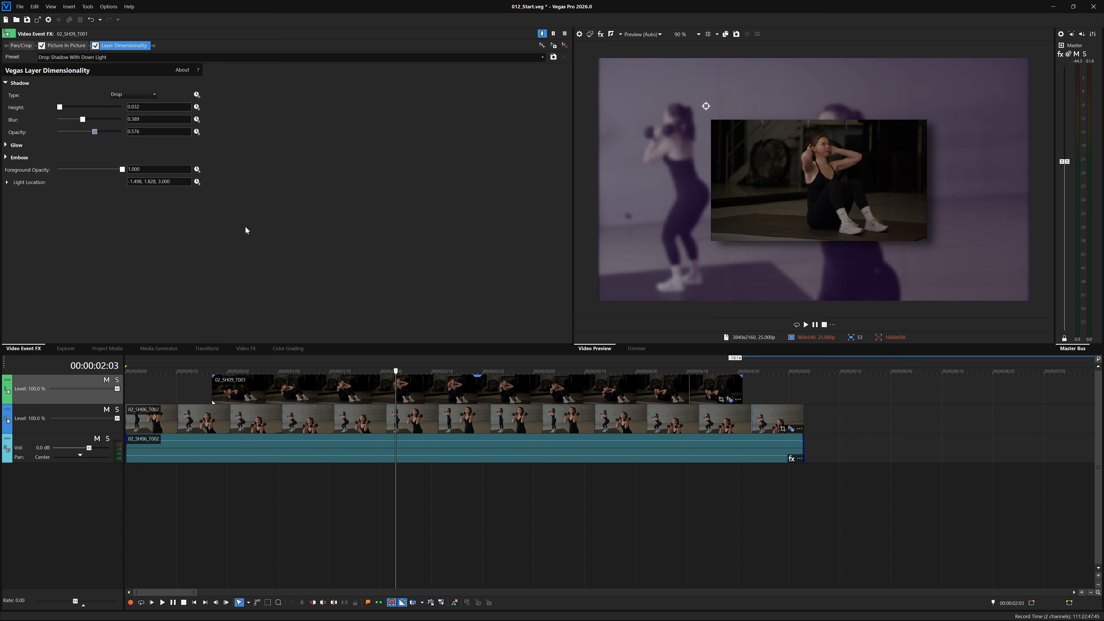
Add the default Vignette effect to the 02_SH06_T002 background clip, set its feather to about 7.143, and check the look at an earlier frame.
click(246, 348)
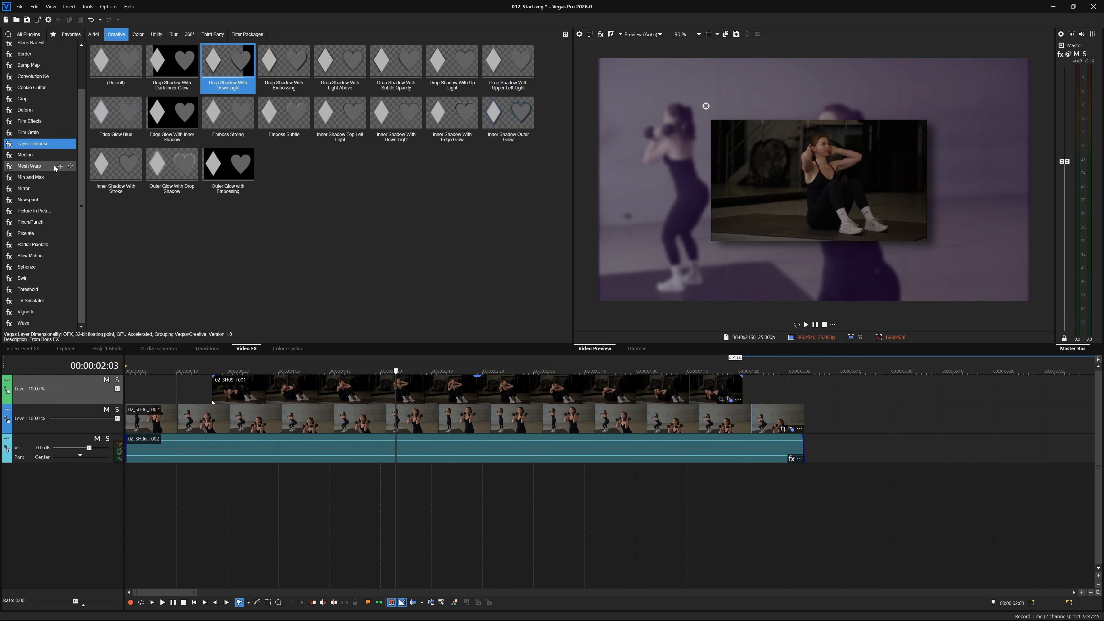
click(37, 311)
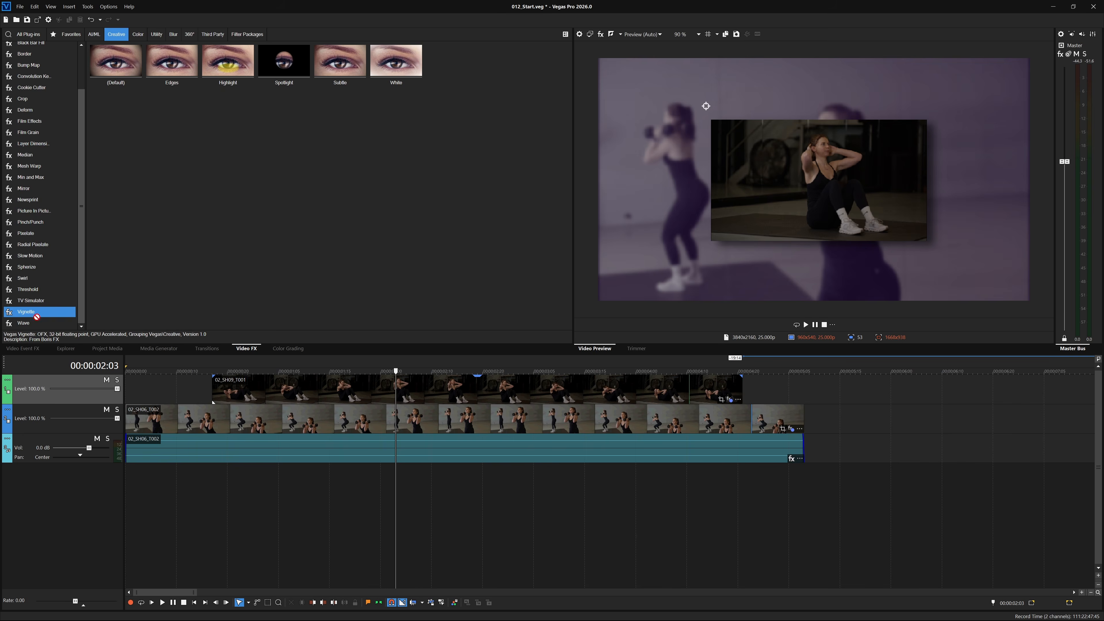
drag(452, 423, 451, 421)
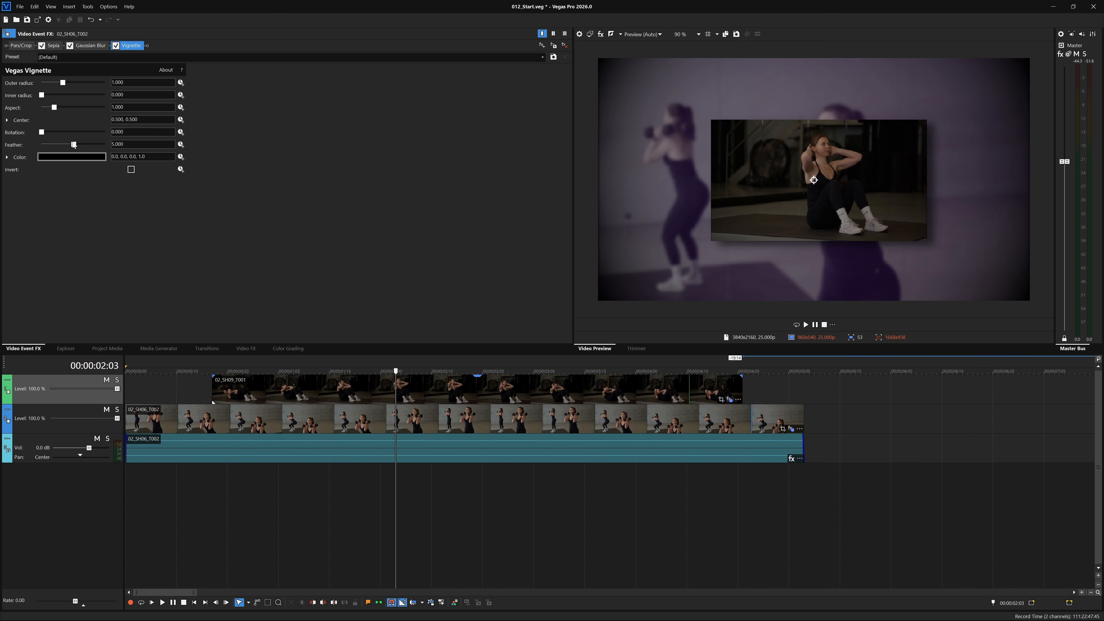
drag(74, 146, 84, 148)
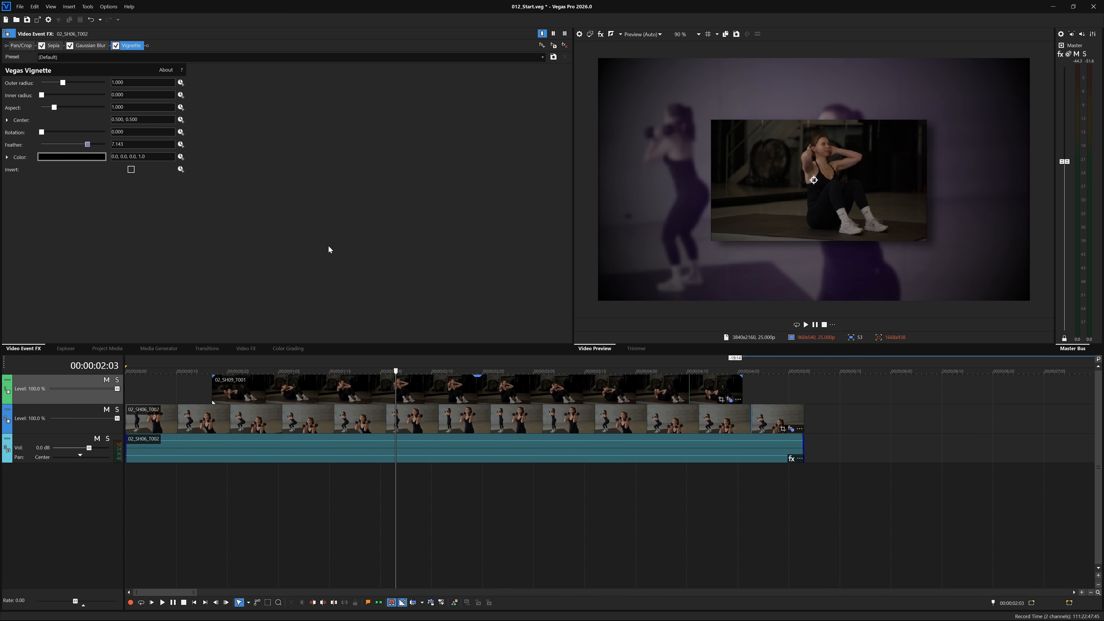
drag(396, 371, 299, 354)
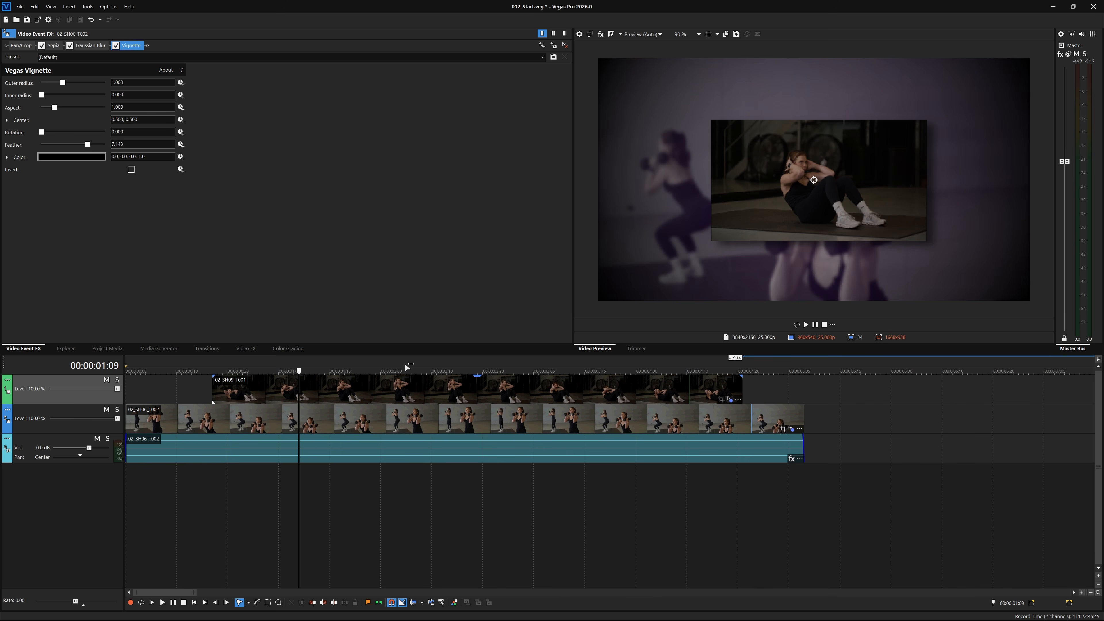
Add a short smooth fade-in and fade-out to the 02_SH09_T001 clip, and play the timeline from near its start to check the fade.
click(435, 388)
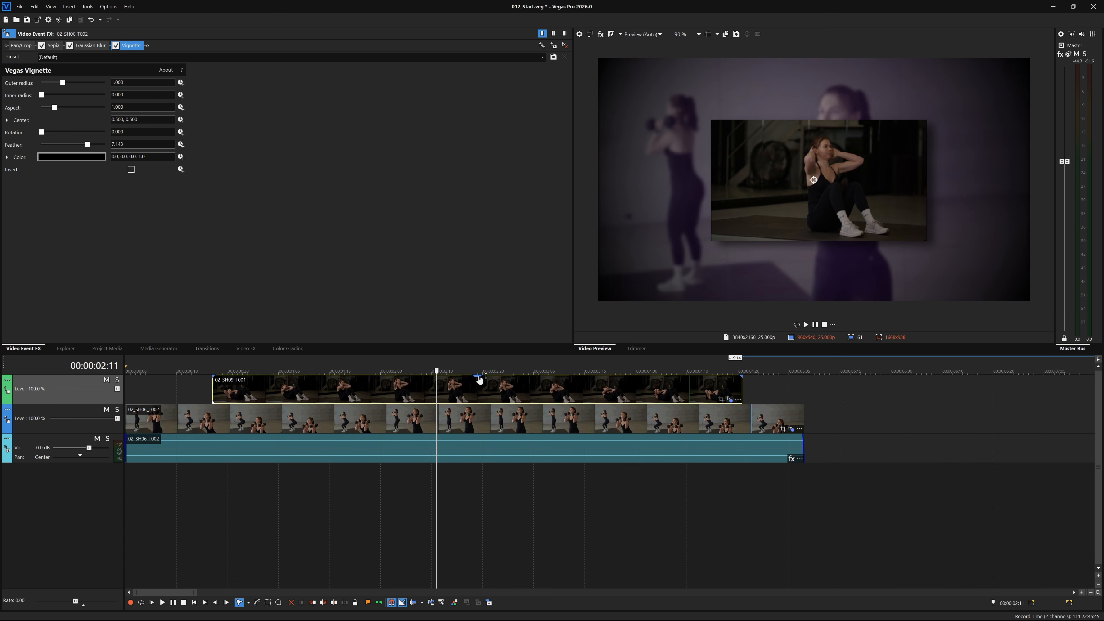
mouse_move(479, 380)
mouse_down()
mouse_move(483, 411)
mouse_move(480, 367)
mouse_up()
drag(215, 377, 275, 379)
drag(743, 376, 675, 383)
right_click(716, 382)
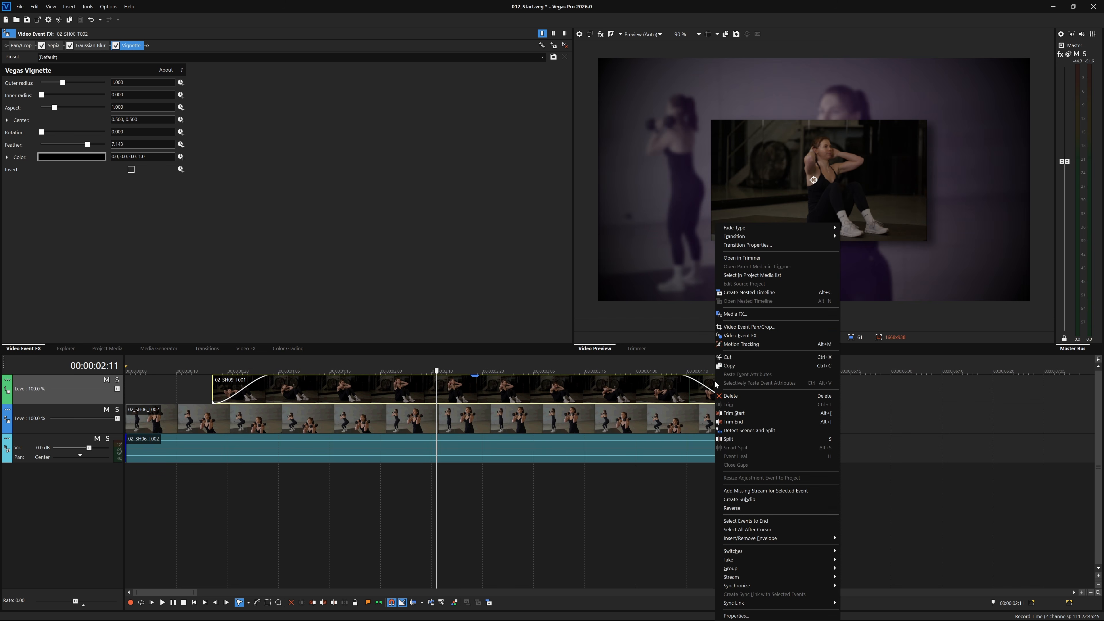
mouse_move(756, 229)
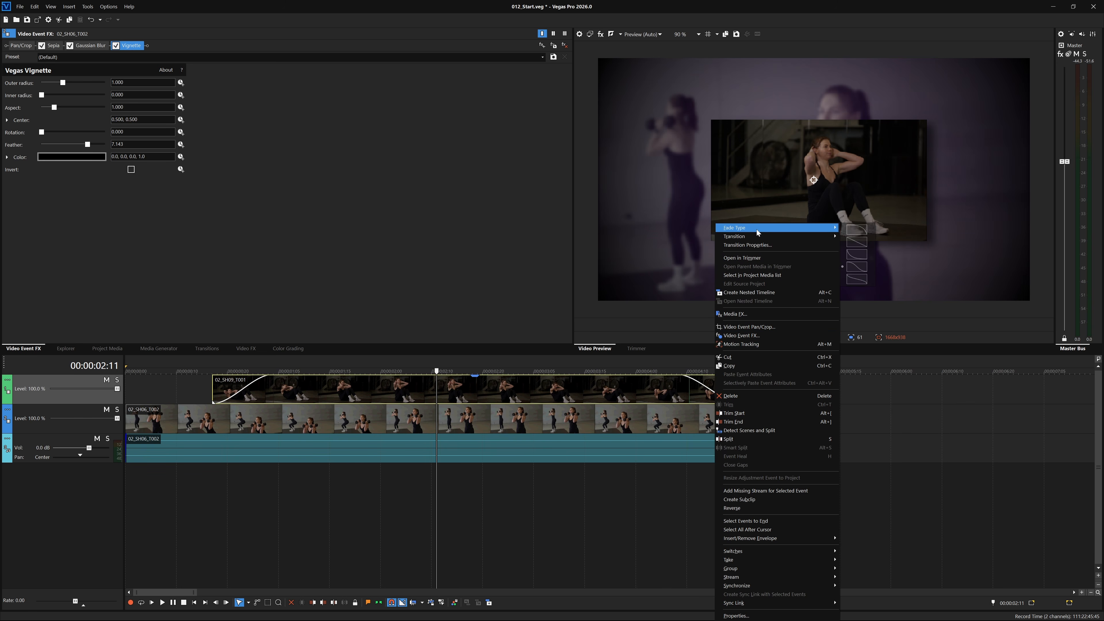
click(870, 267)
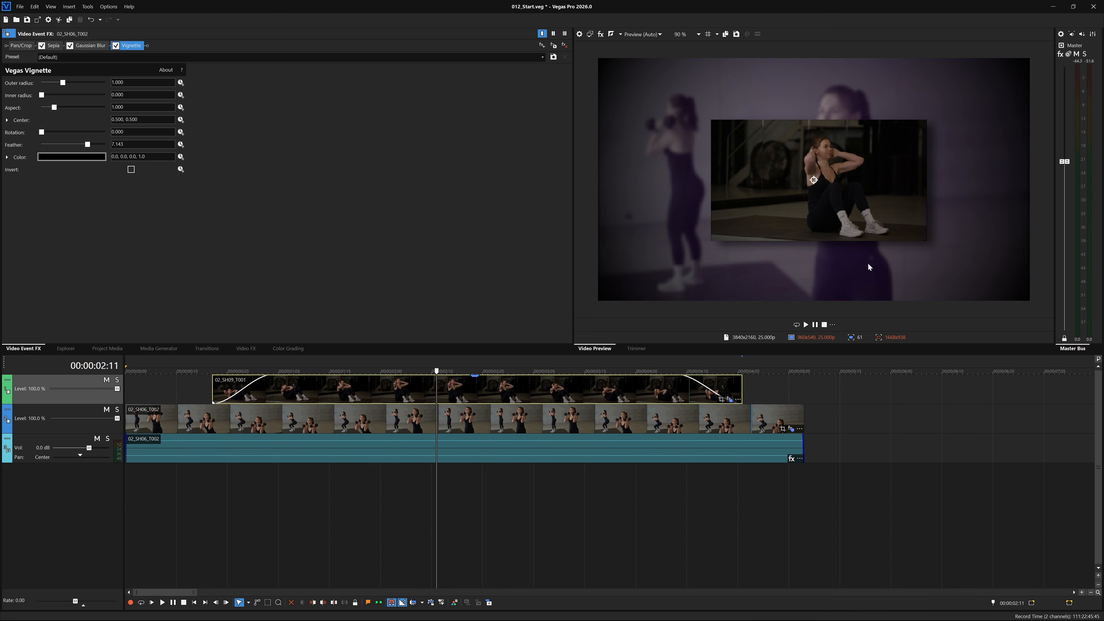
click(160, 371)
key(space)
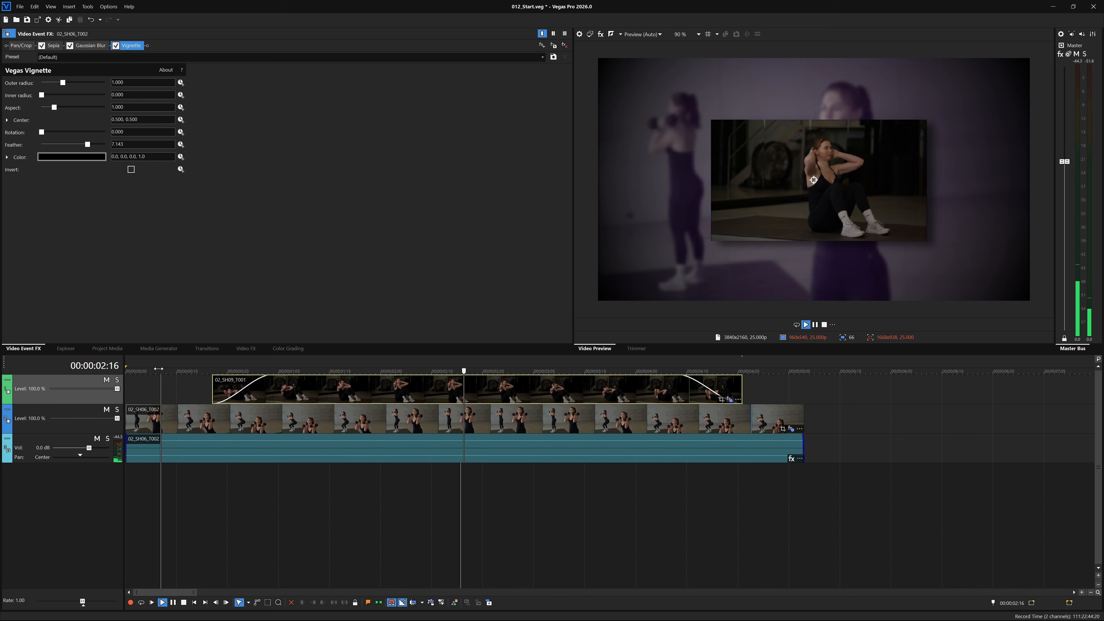
key(space)
click(487, 502)
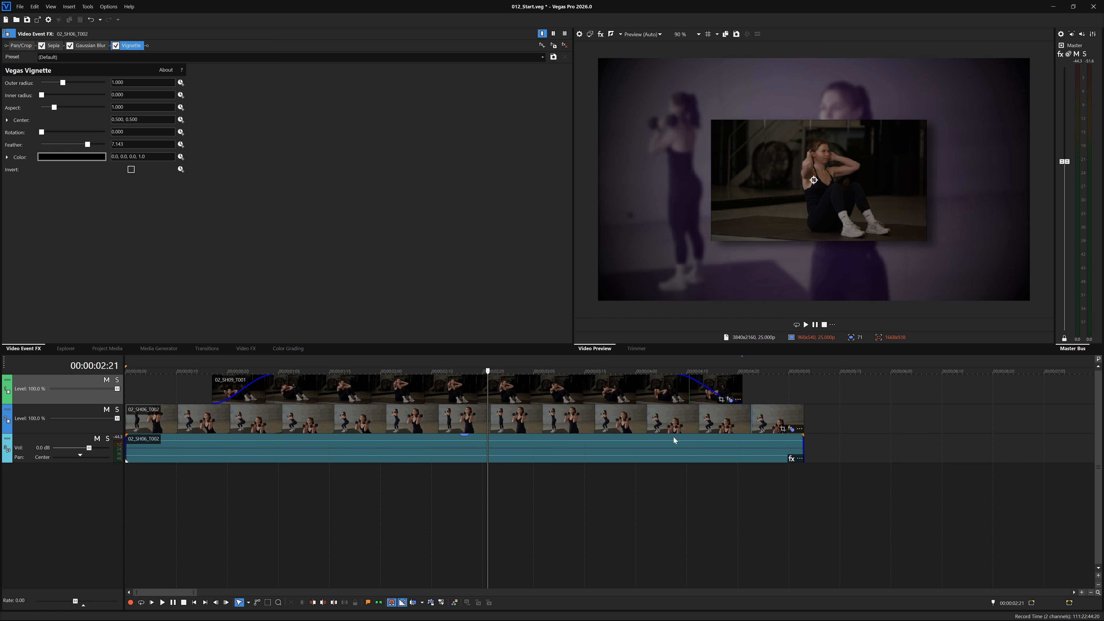
Review the effect settings of both video clips and trim the end of the 02_SH09_T001 clip slightly shorter.
click(729, 400)
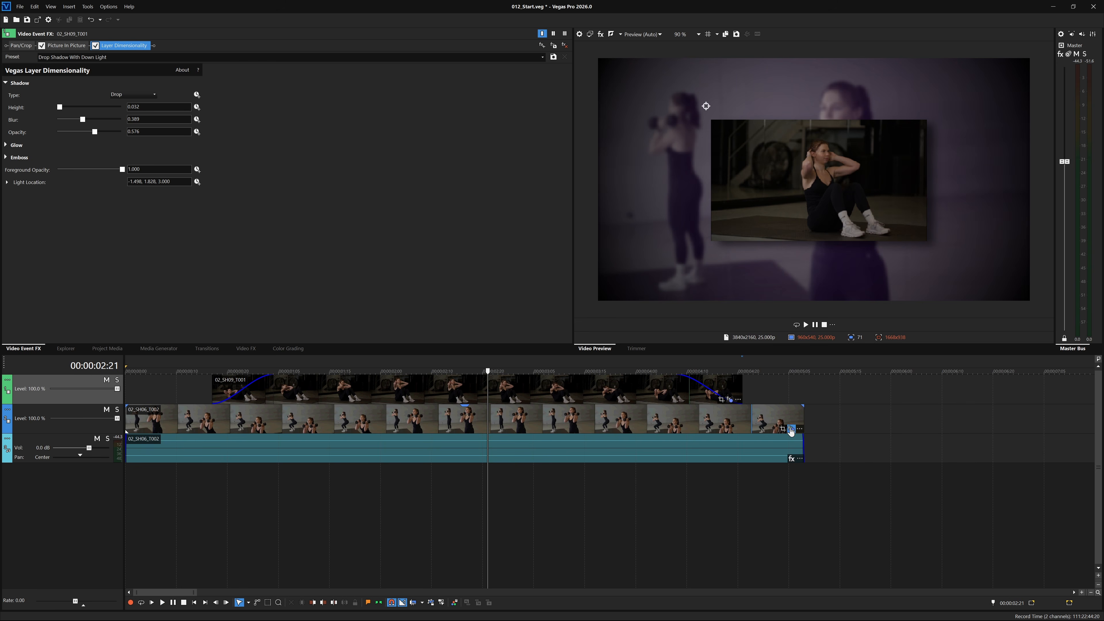
click(789, 429)
click(729, 399)
click(791, 430)
click(729, 399)
drag(740, 387, 717, 383)
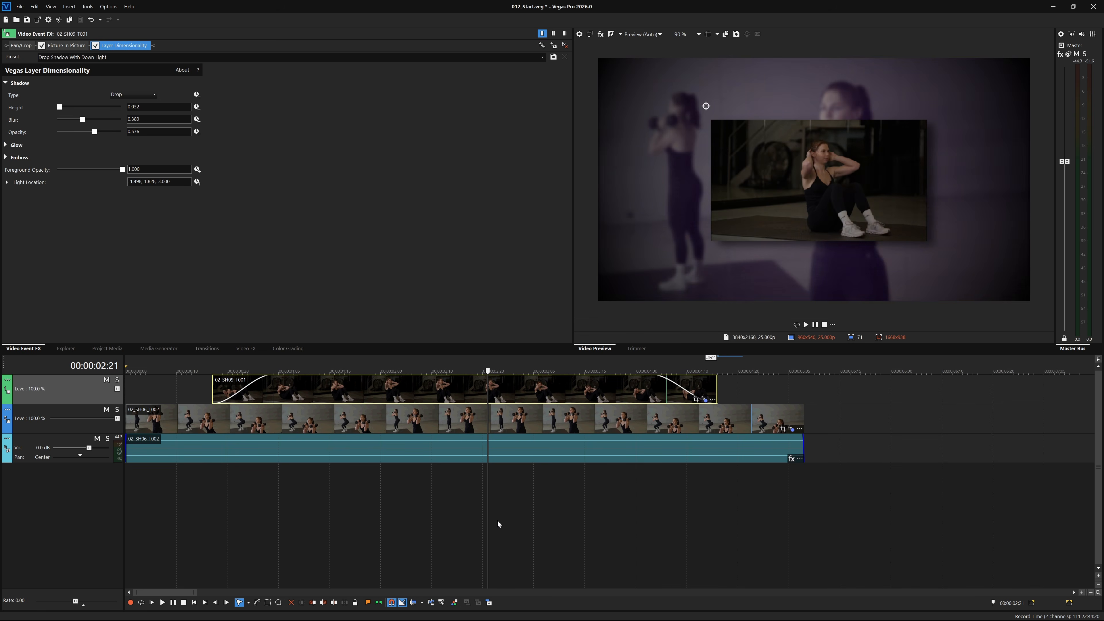